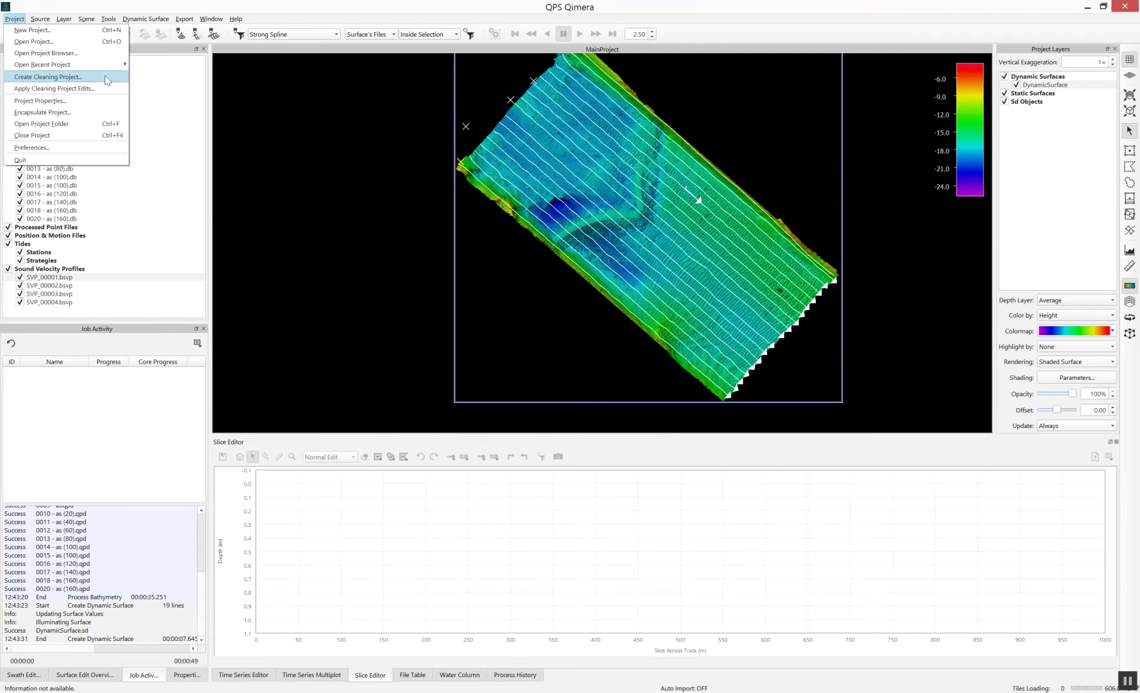
Step: Create tiled cleaning projects with the prefix MyCleaningProjects, split into 3 rows and 3 columns
left_click(104, 75)
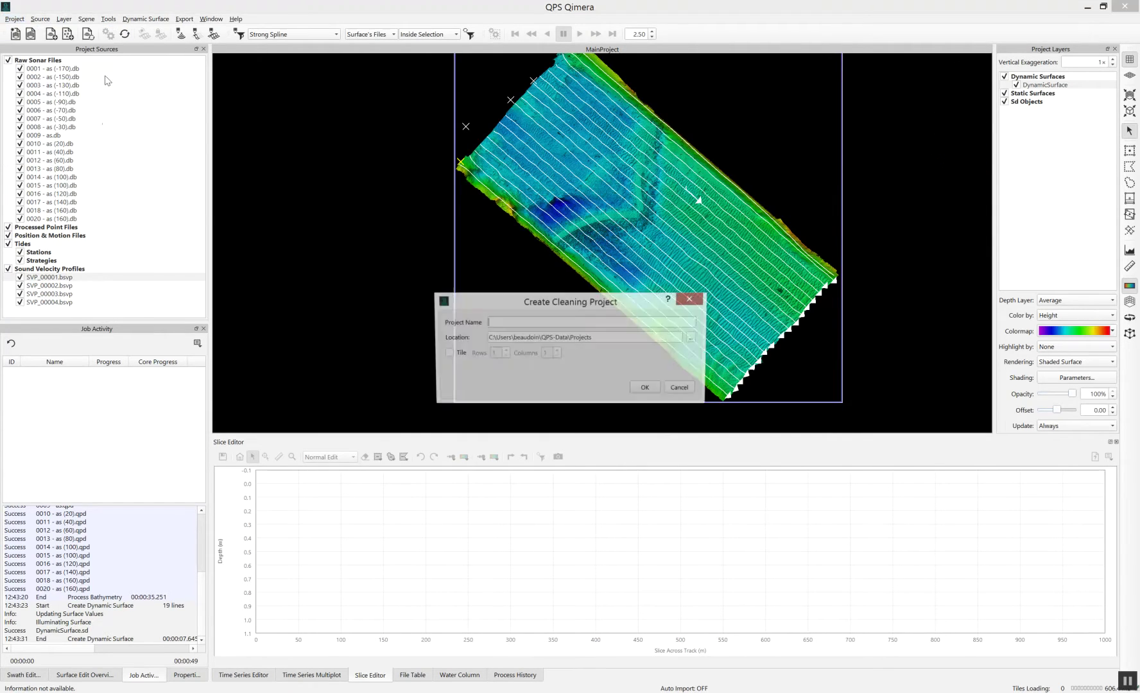
left_click_drag(475, 306, 790, 91)
type("MyCleaningProjects")
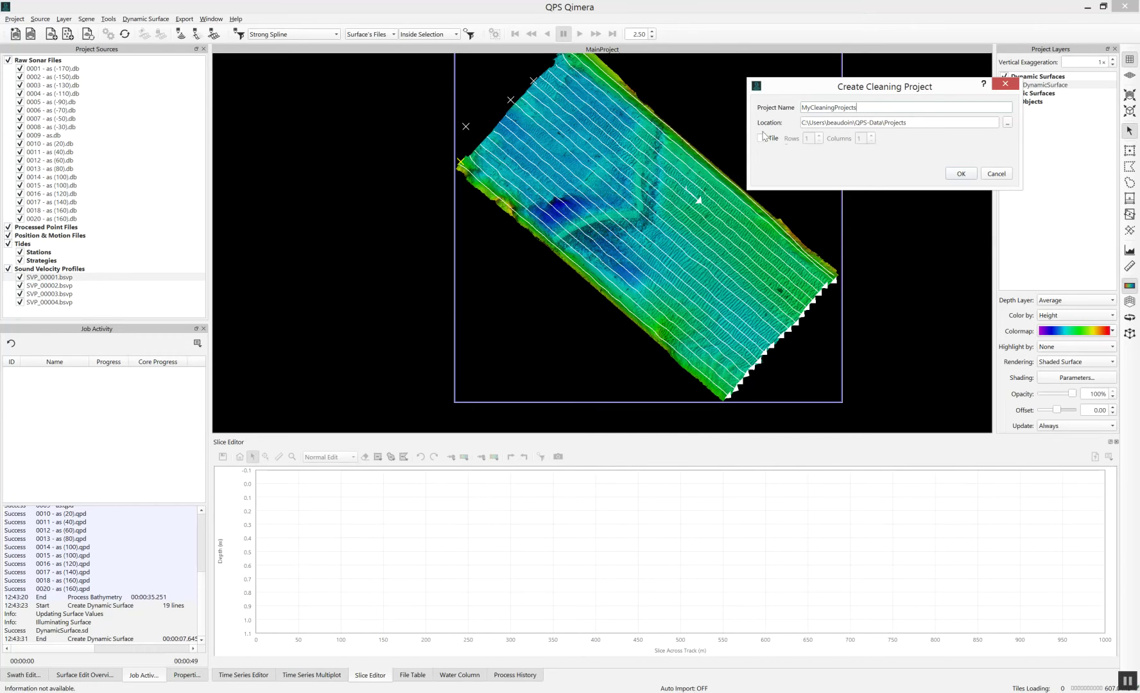
left_click(761, 138)
left_click(818, 135)
left_click(818, 135)
left_click(871, 136)
left_click(871, 136)
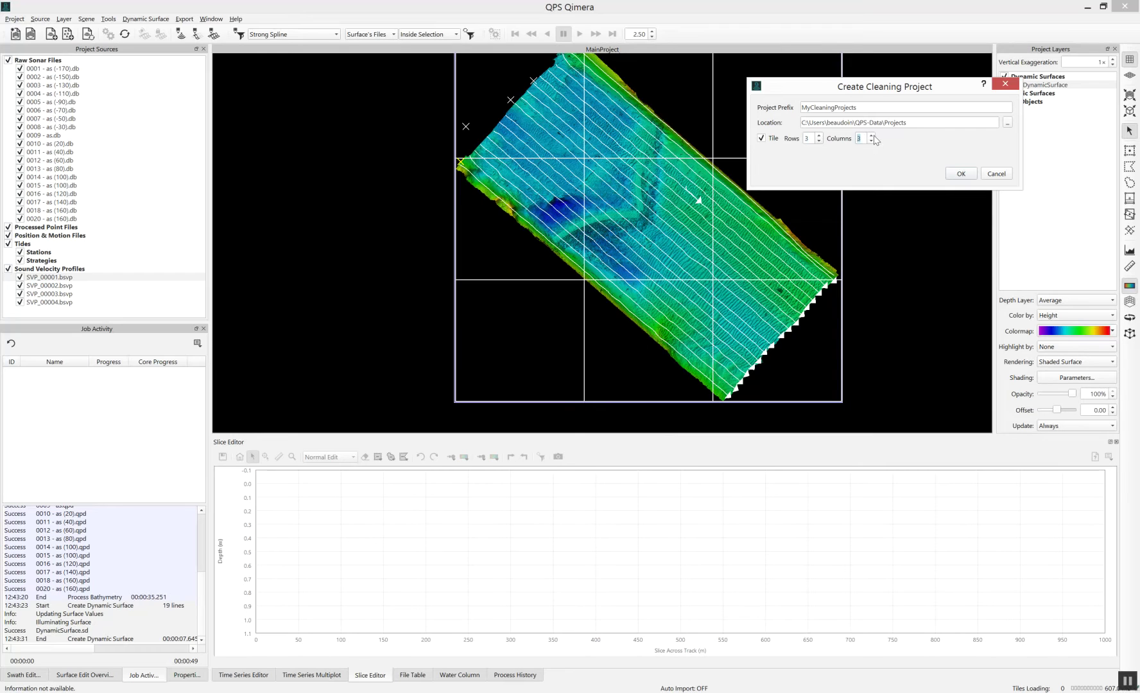
left_click_drag(881, 90, 944, 63)
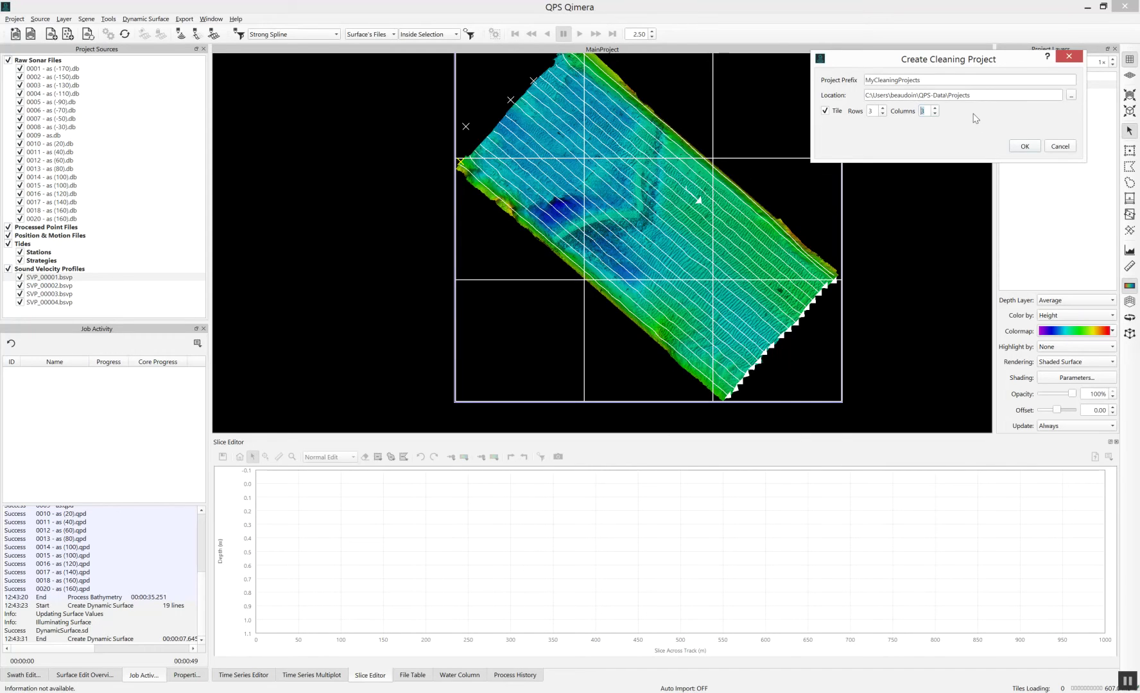
left_click(1026, 149)
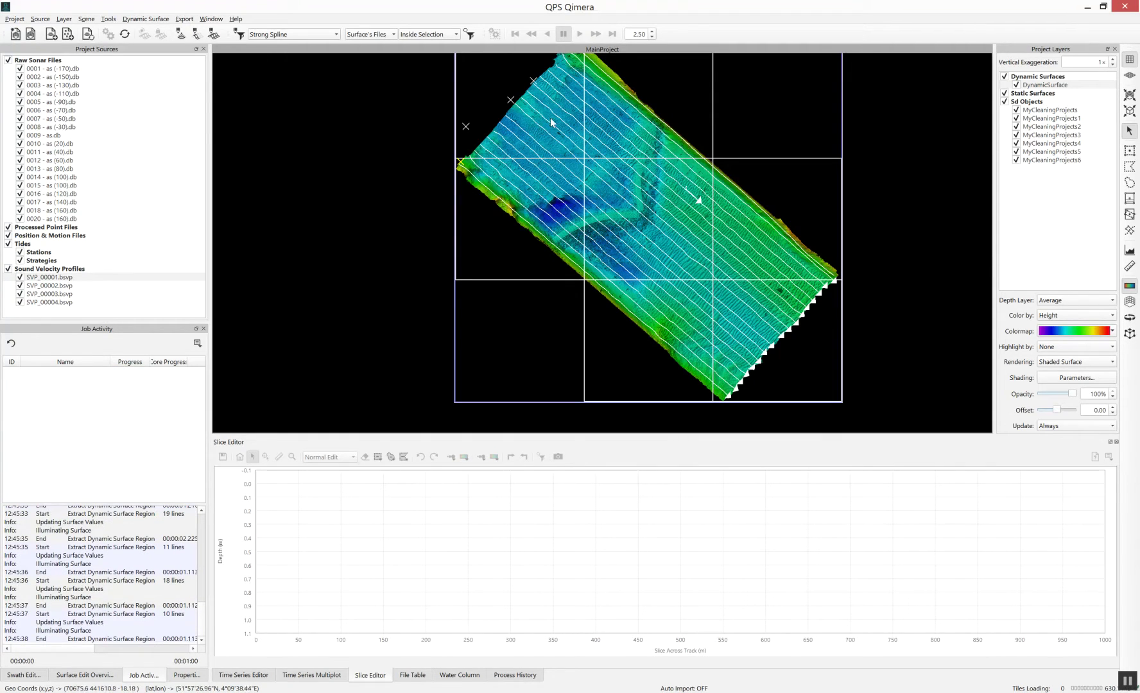
Step: Hide all the tile outlines under Sd Objects except MyCleaningProjects to inspect its extent on the surface
middle_click_drag(663, 228, 604, 245)
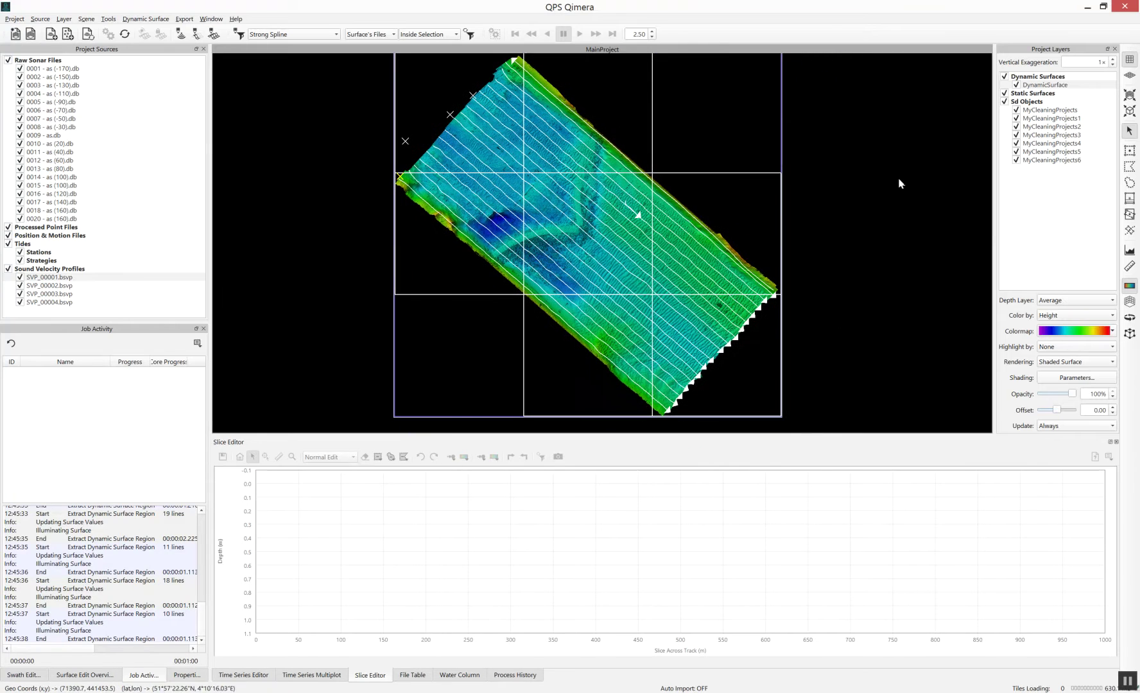
left_click(1040, 110)
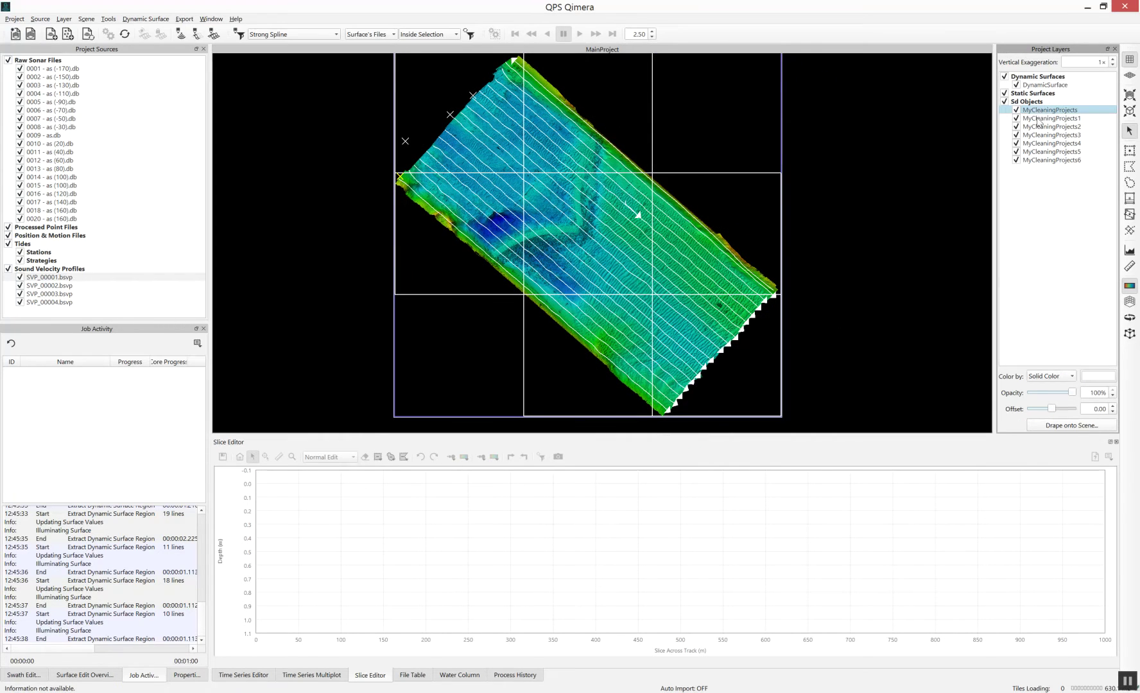
left_click(1005, 101)
left_click(1016, 111)
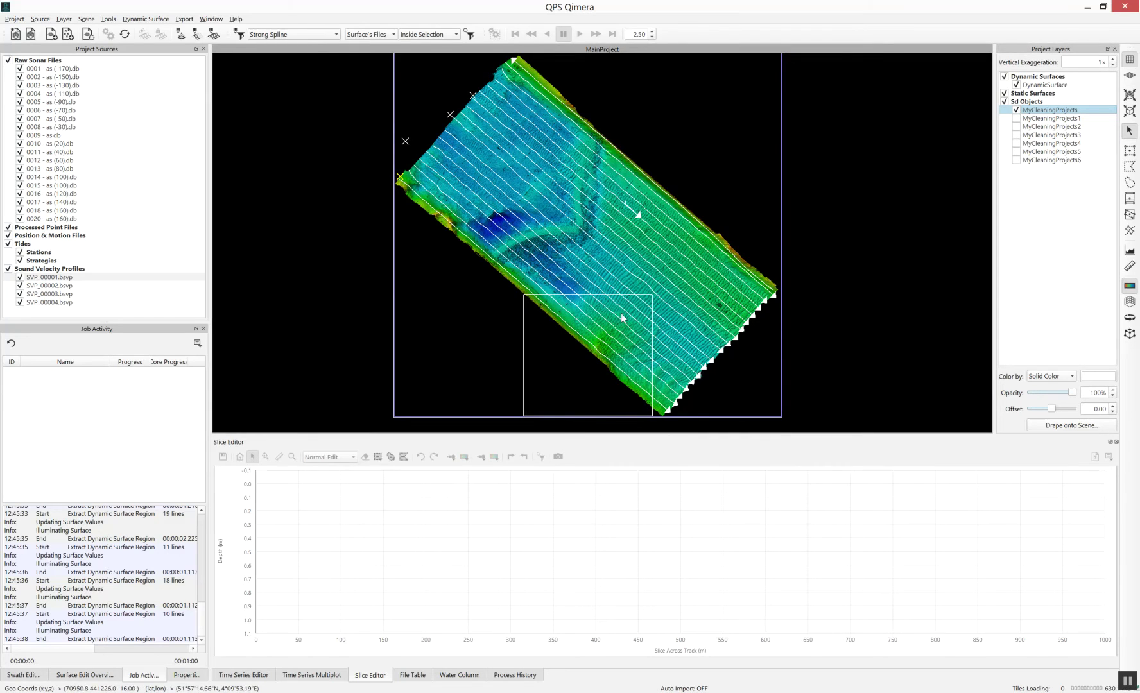
Step: Set the solid color of all the Sd Objects outlines to red (#ff0000) and show every tile outline
left_click(1025, 101)
left_click(1098, 377)
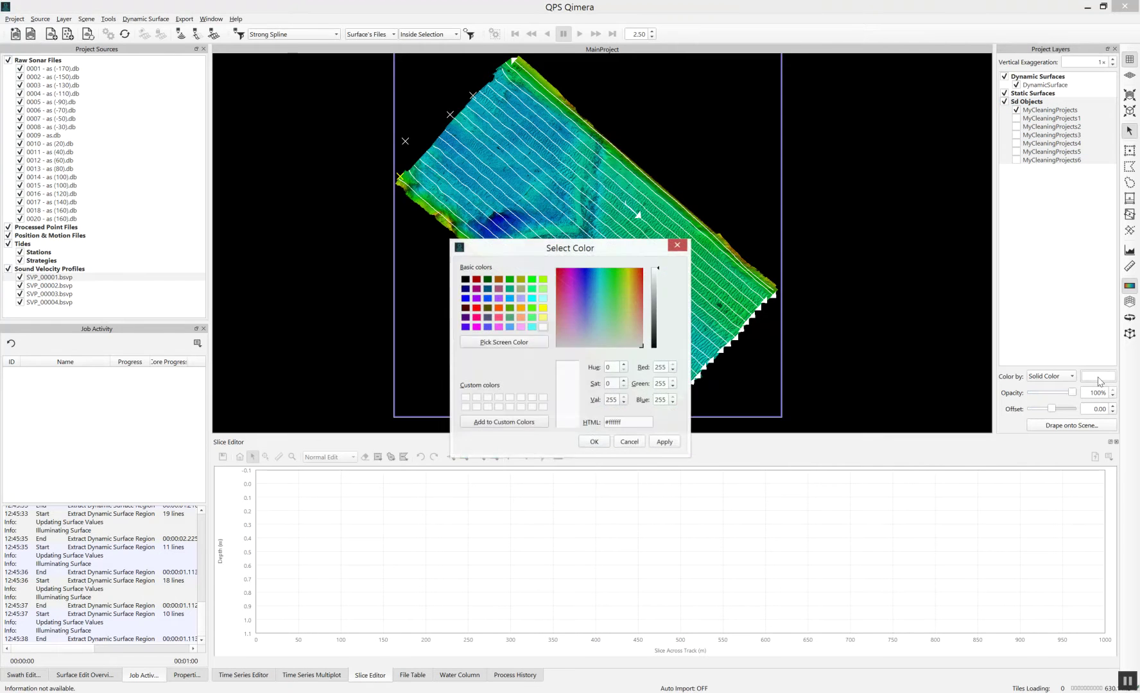
left_click(475, 309)
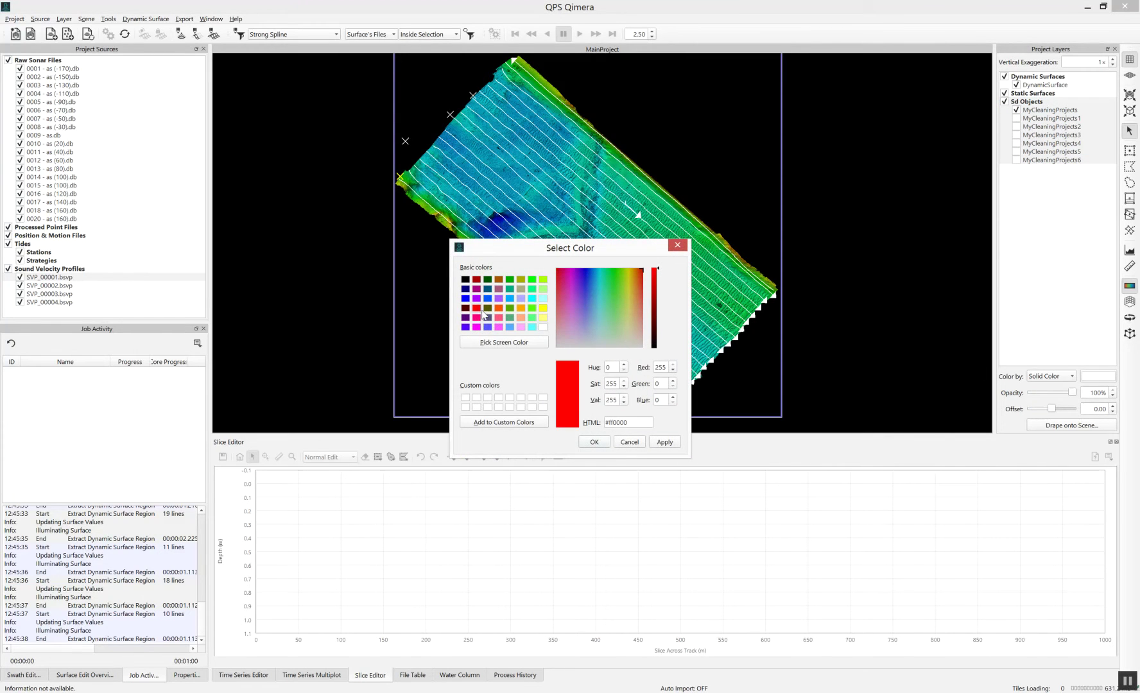
left_click(594, 442)
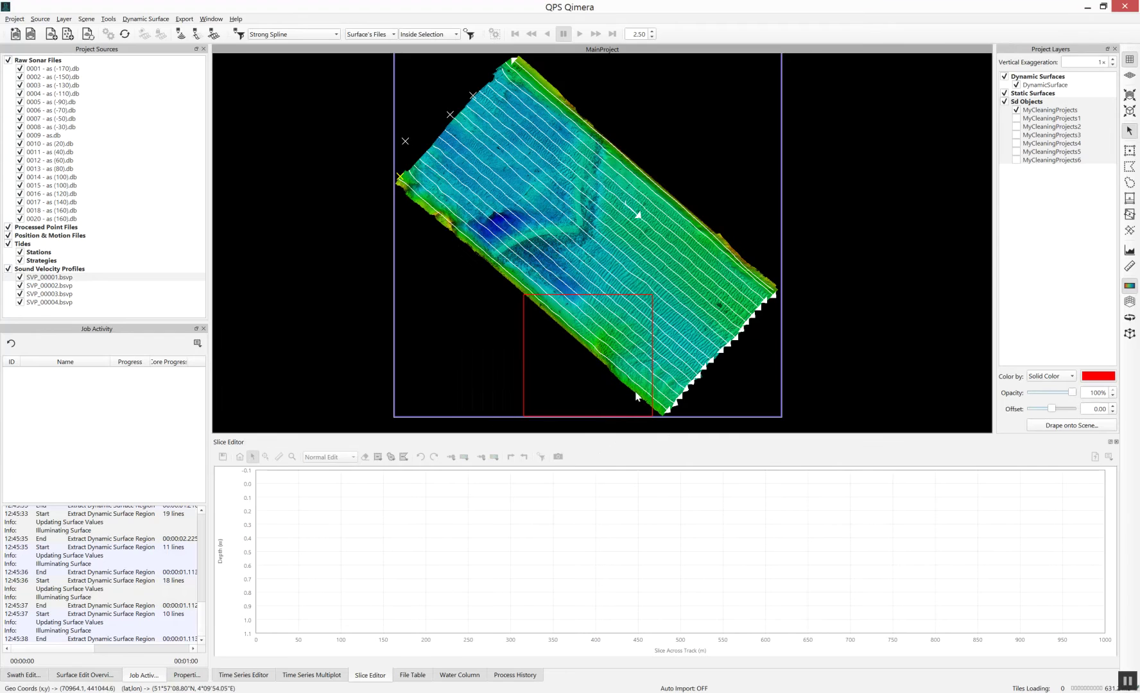
left_click(1004, 103)
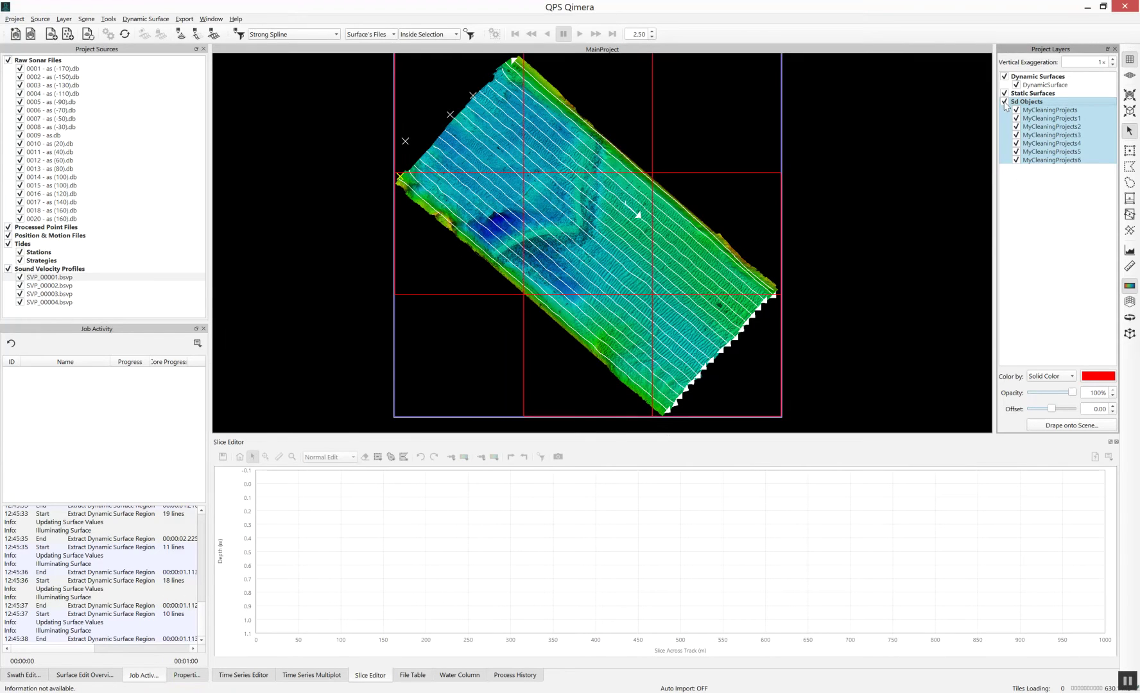
scroll(500, 160, "down", 1)
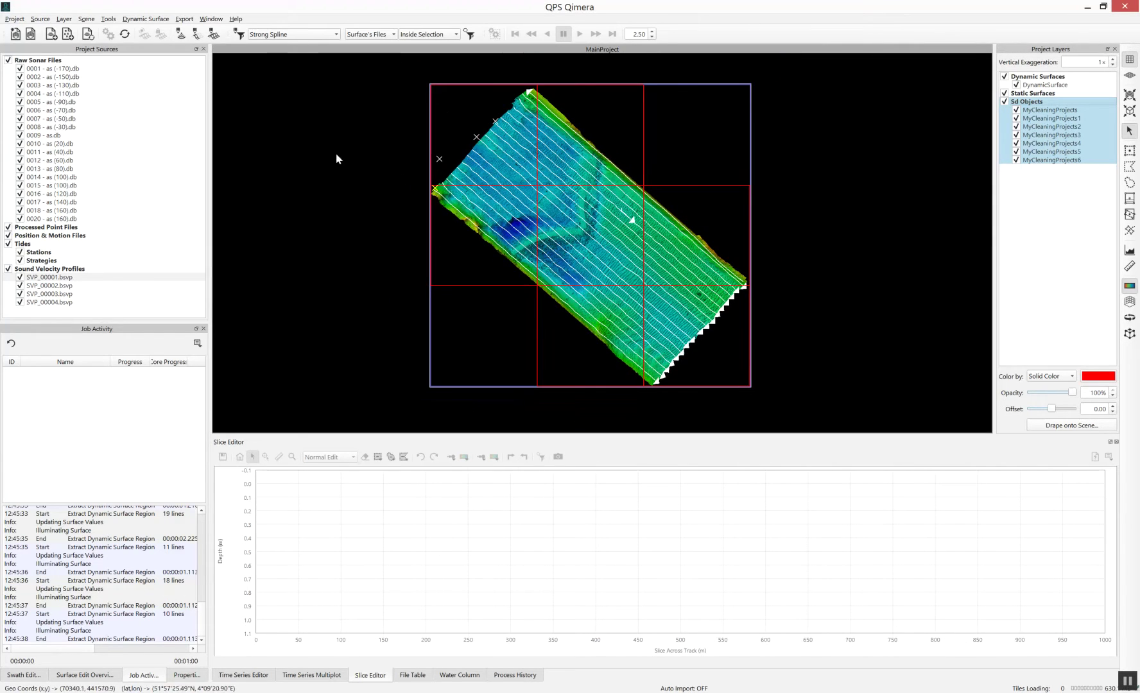
Step: Close the main project and open the MyCleaningProjects5 cleaning project
left_click(15, 20)
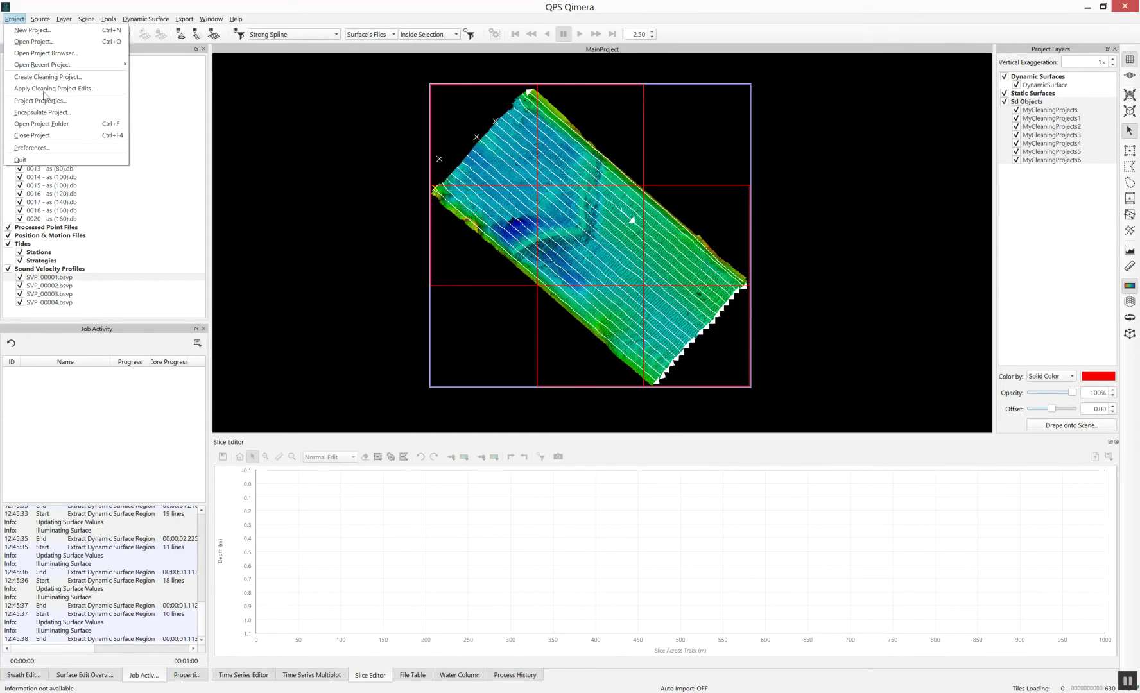
left_click(45, 135)
left_click(16, 22)
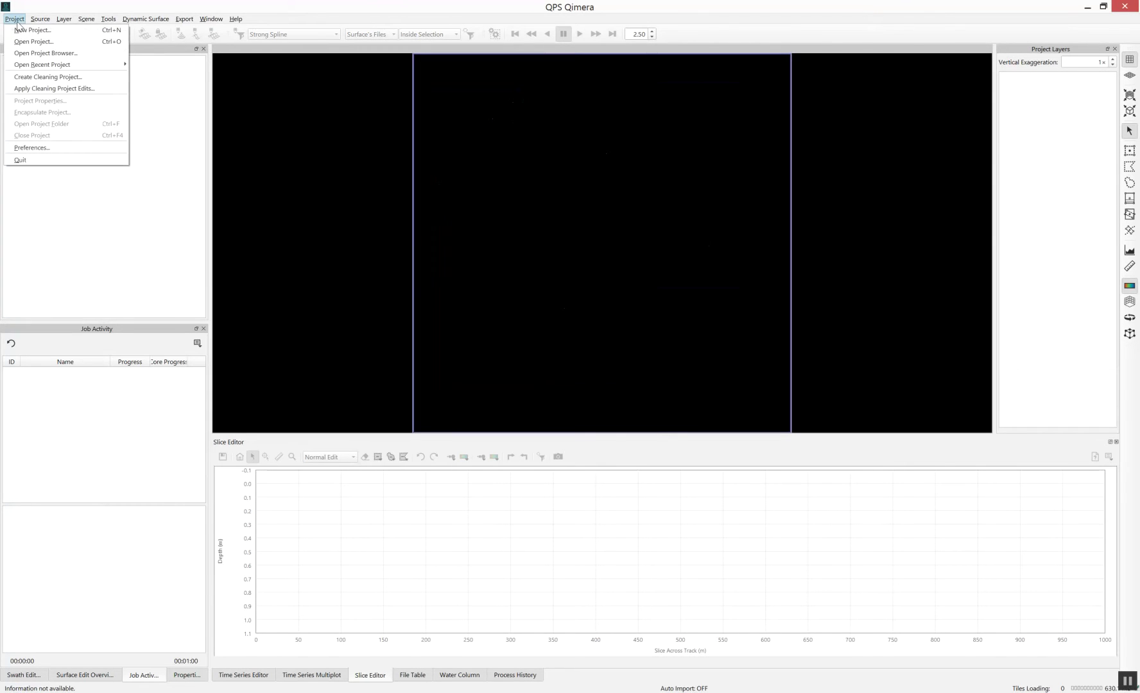
left_click(48, 43)
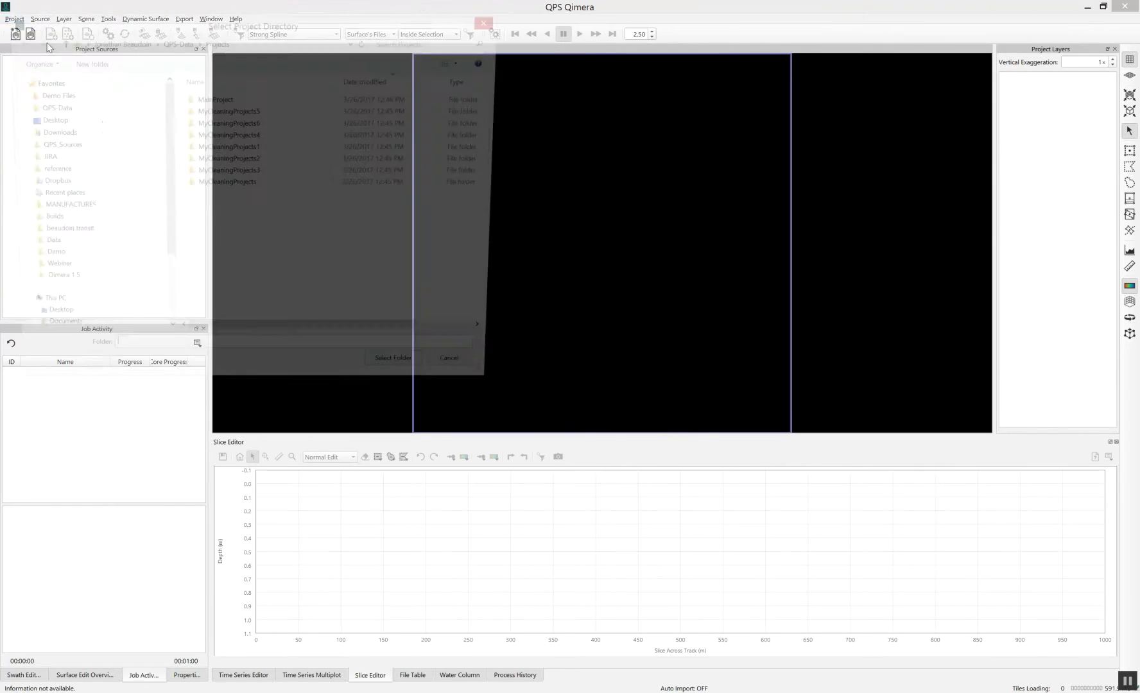
double_click(235, 115)
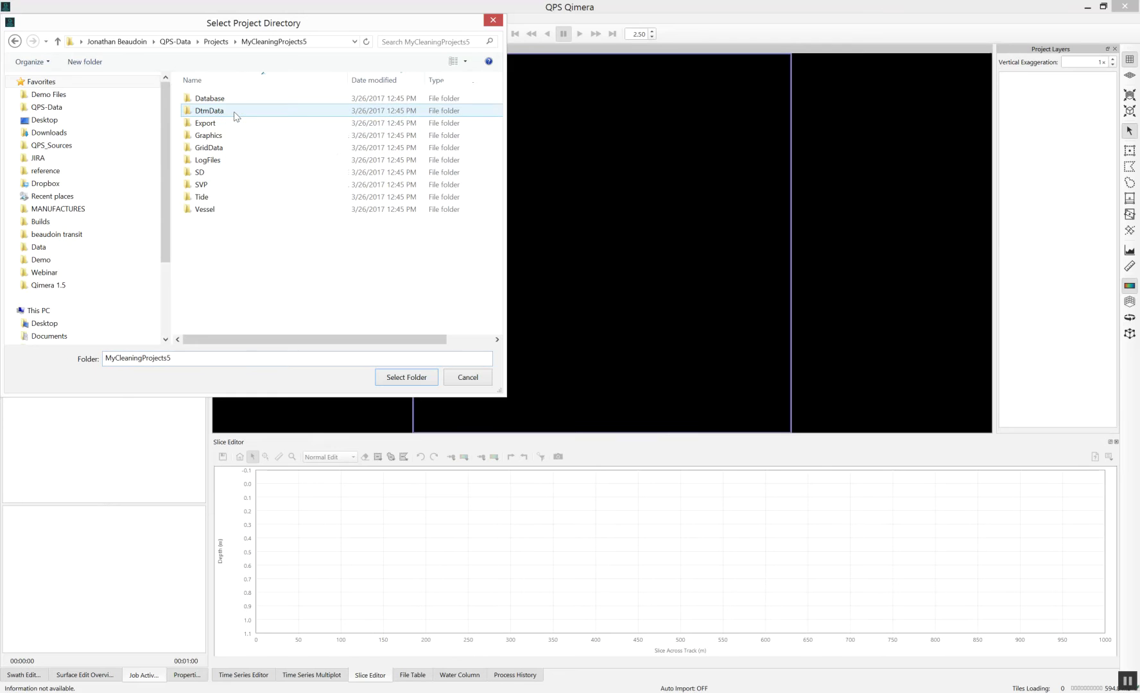
left_click(417, 378)
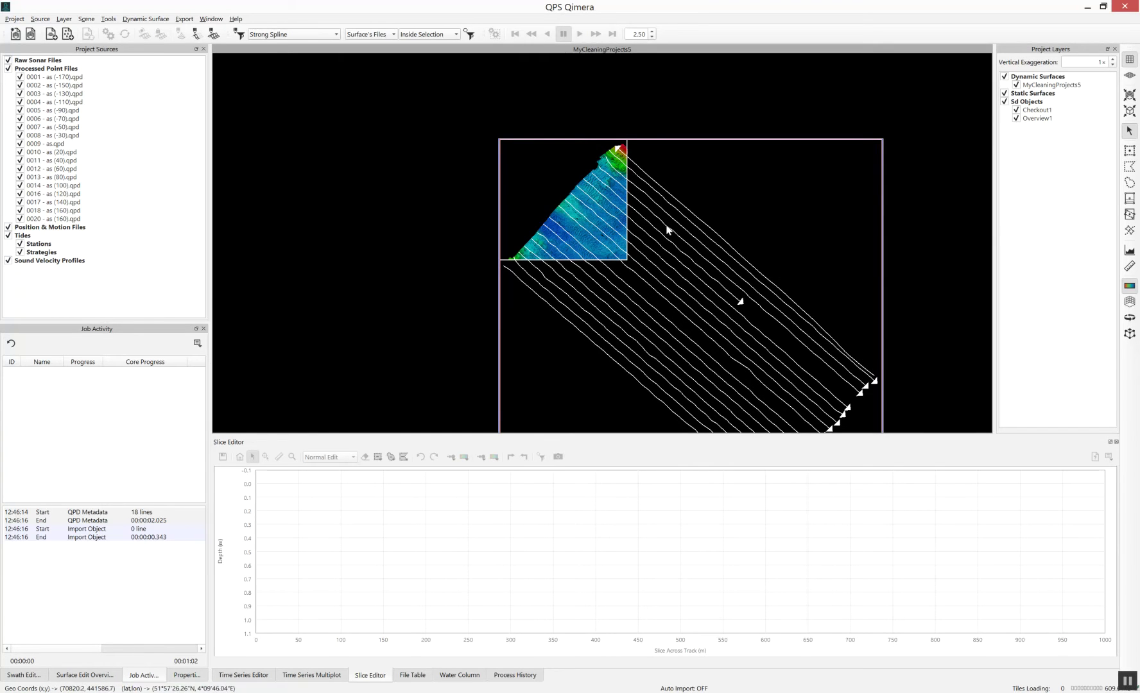
Step: Toggle the MyCleaningProjects5 surface and the Checkout1 and Overview1 outlines off and on to examine what each covers
left_click_drag(577, 221, 595, 237)
scroll(623, 282, "down", 3)
scroll(623, 282, "down", 1)
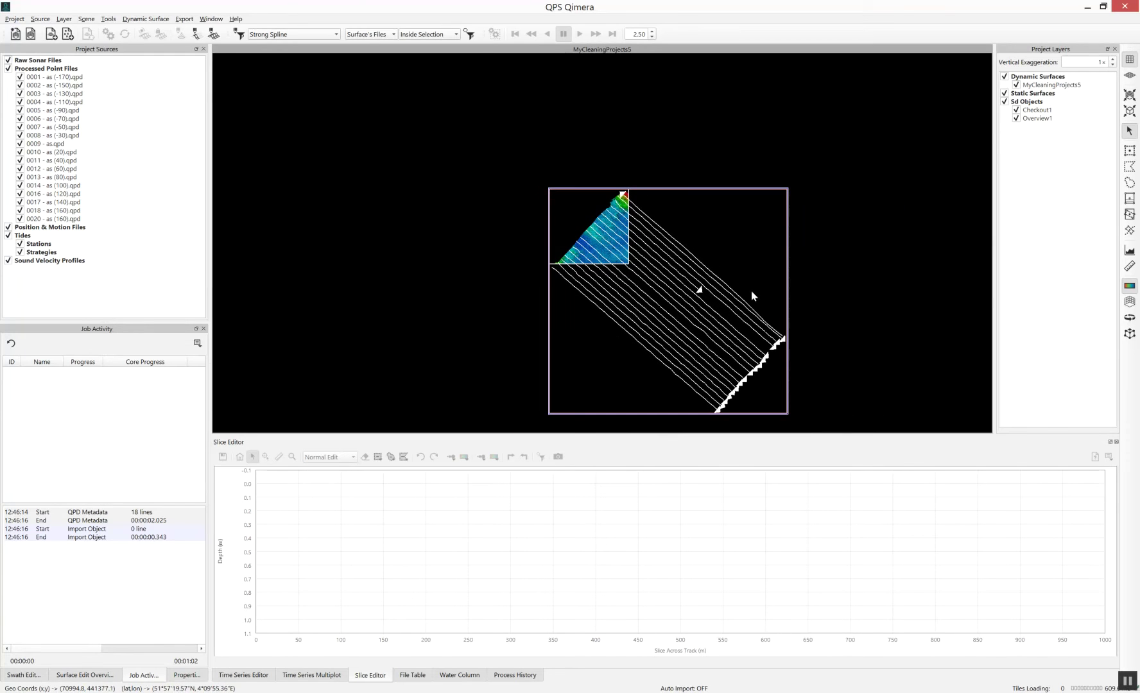
left_click(1016, 85)
left_click(1015, 119)
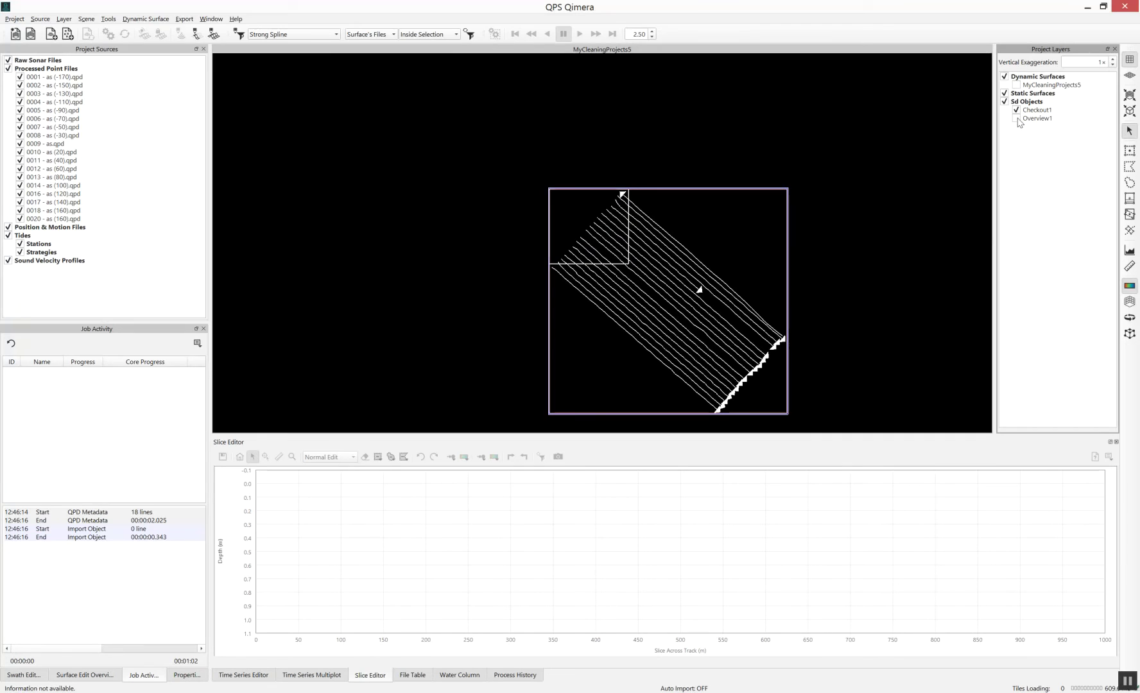
left_click(1016, 110)
left_click(1015, 110)
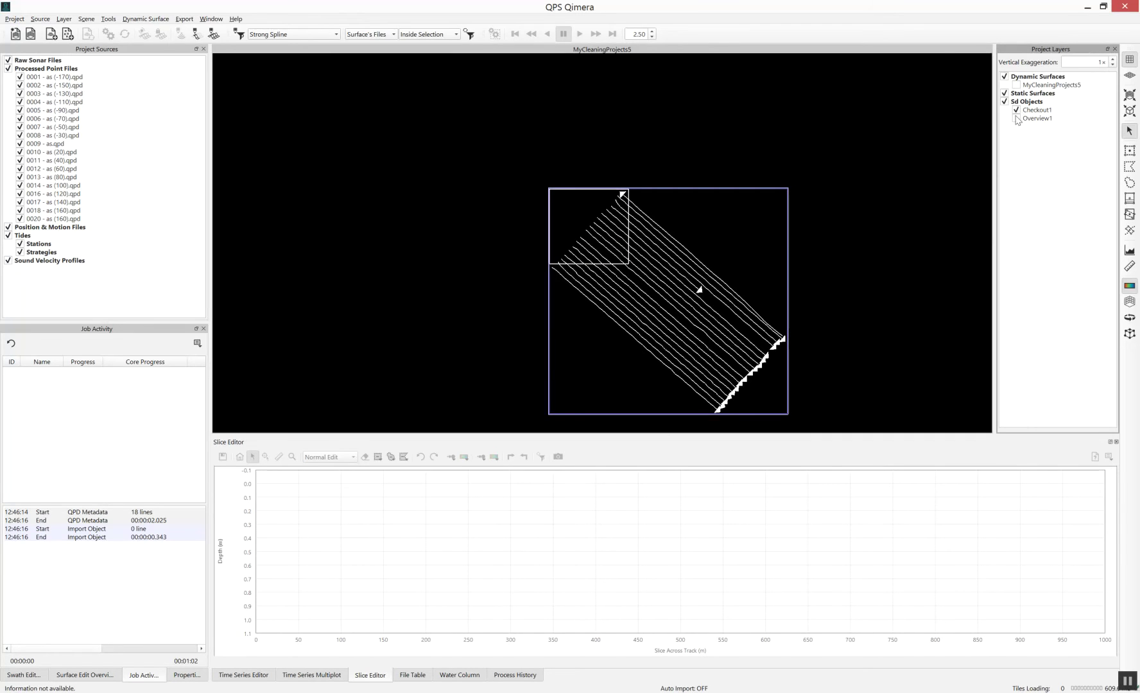
left_click(1017, 85)
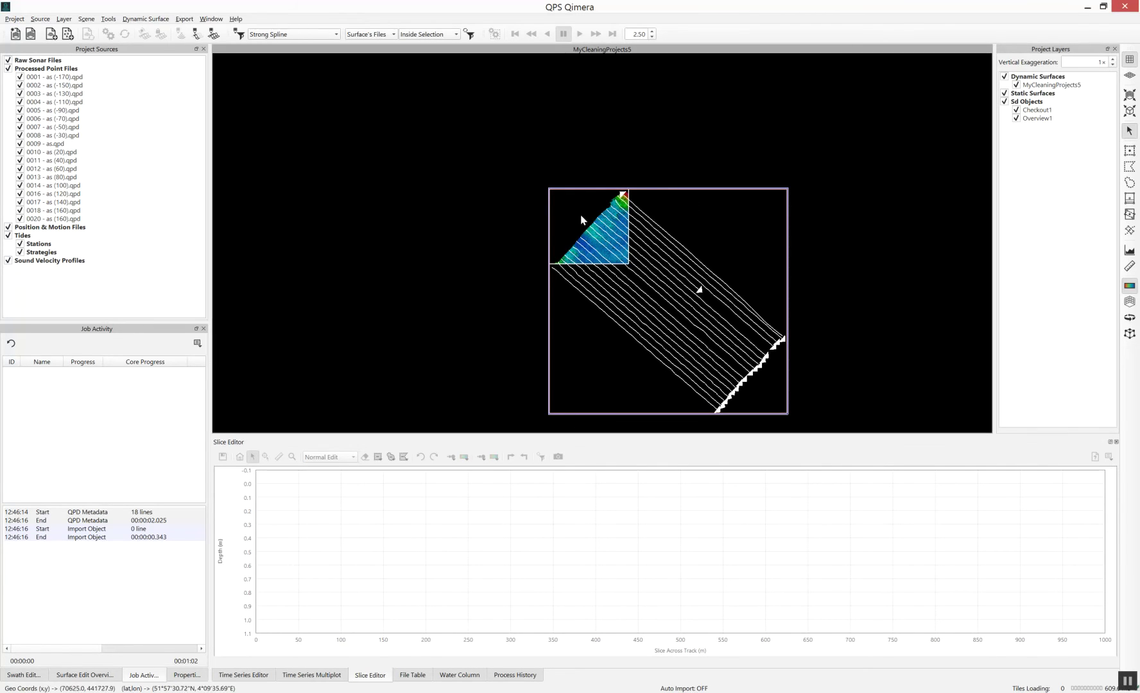
Step: Lasso an oval area around the dark spike in the lower part of the MyCleaningProjects5 surface
scroll(611, 242, "up", 3)
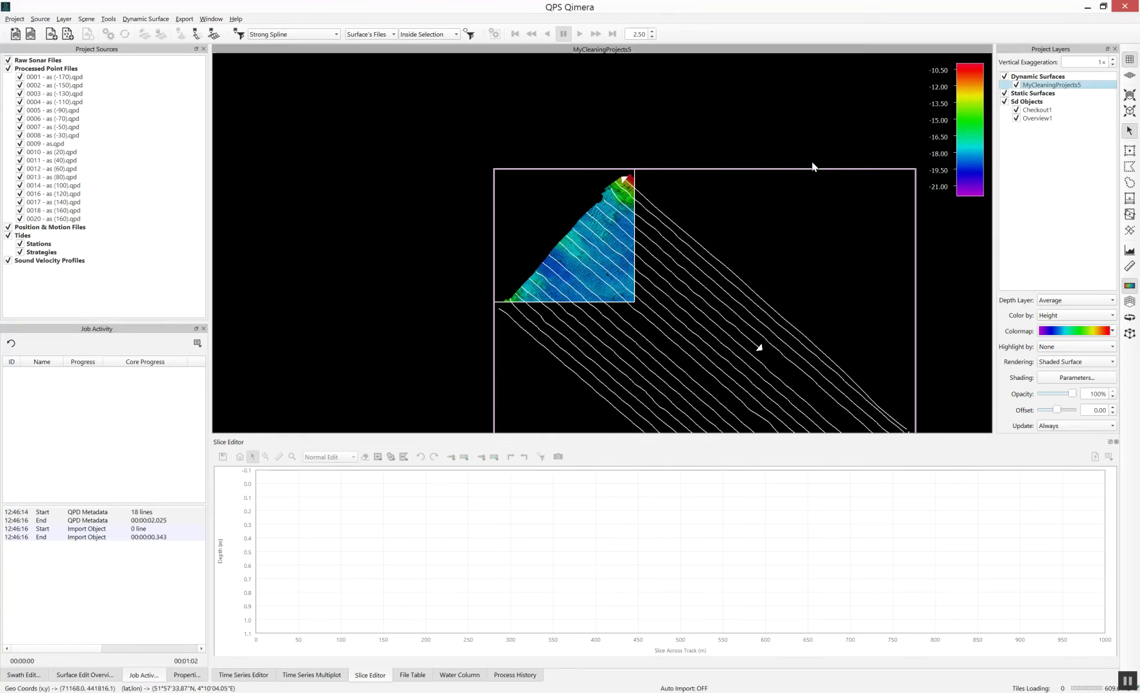
scroll(606, 228, "up", 4)
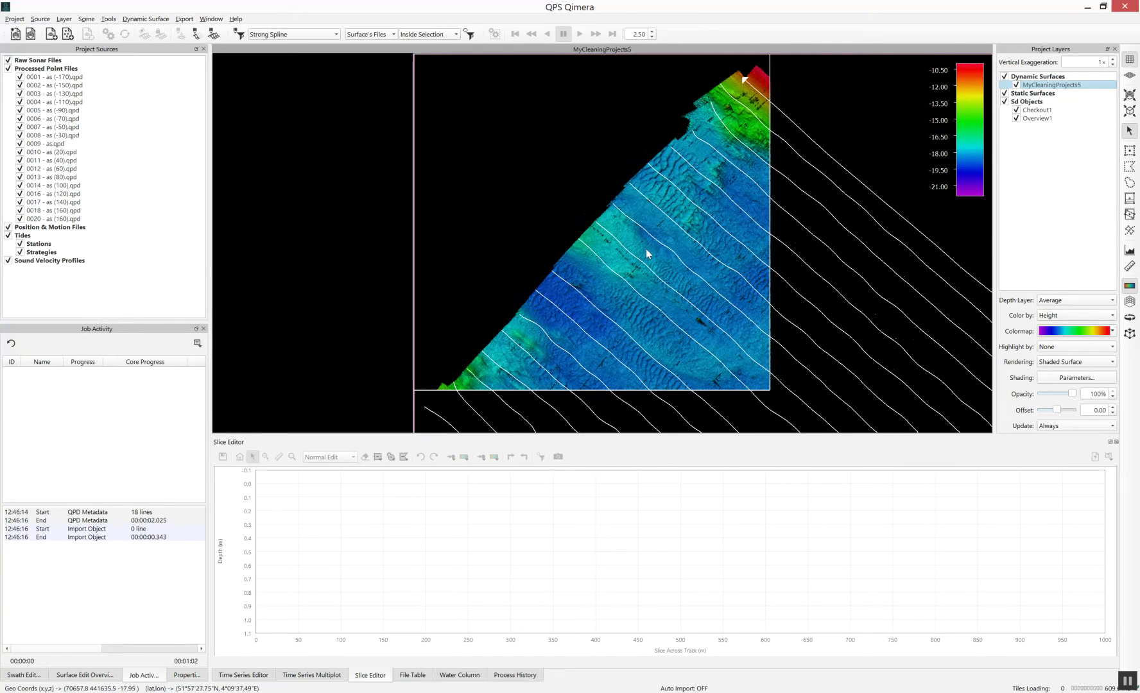
left_click(1129, 182)
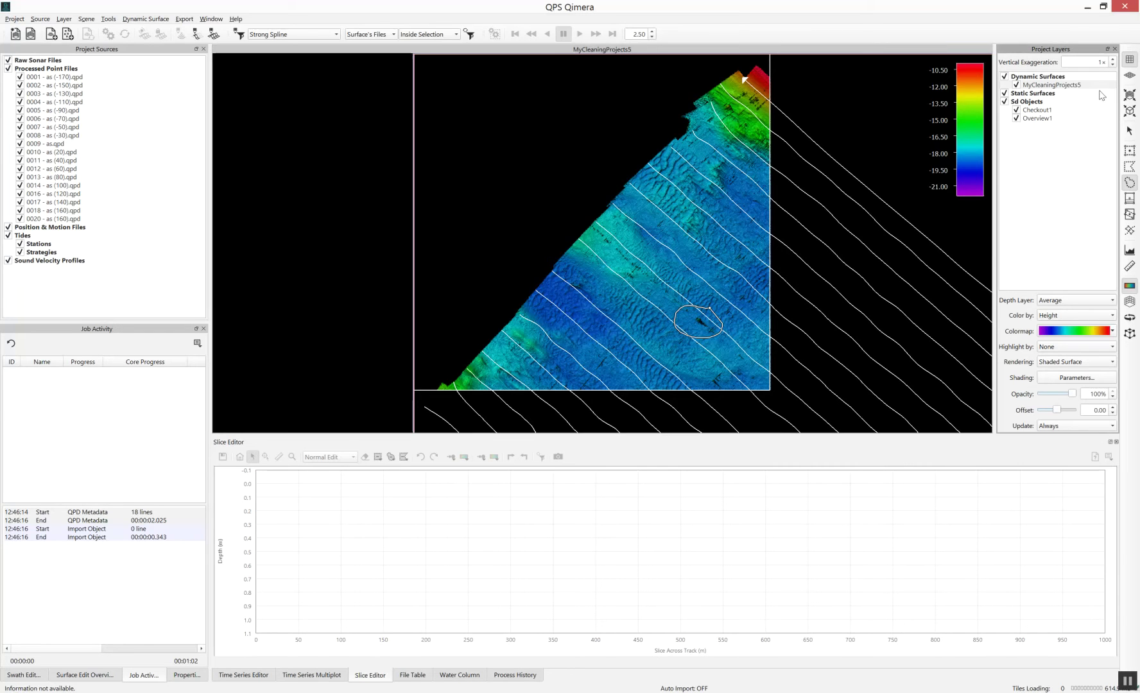
Step: View the surface in 3D and run the Strong Spline filter on the surface's files inside the lassoed spike area
left_click(1130, 76)
scroll(719, 307, "up", 4)
scroll(719, 307, "up", 5)
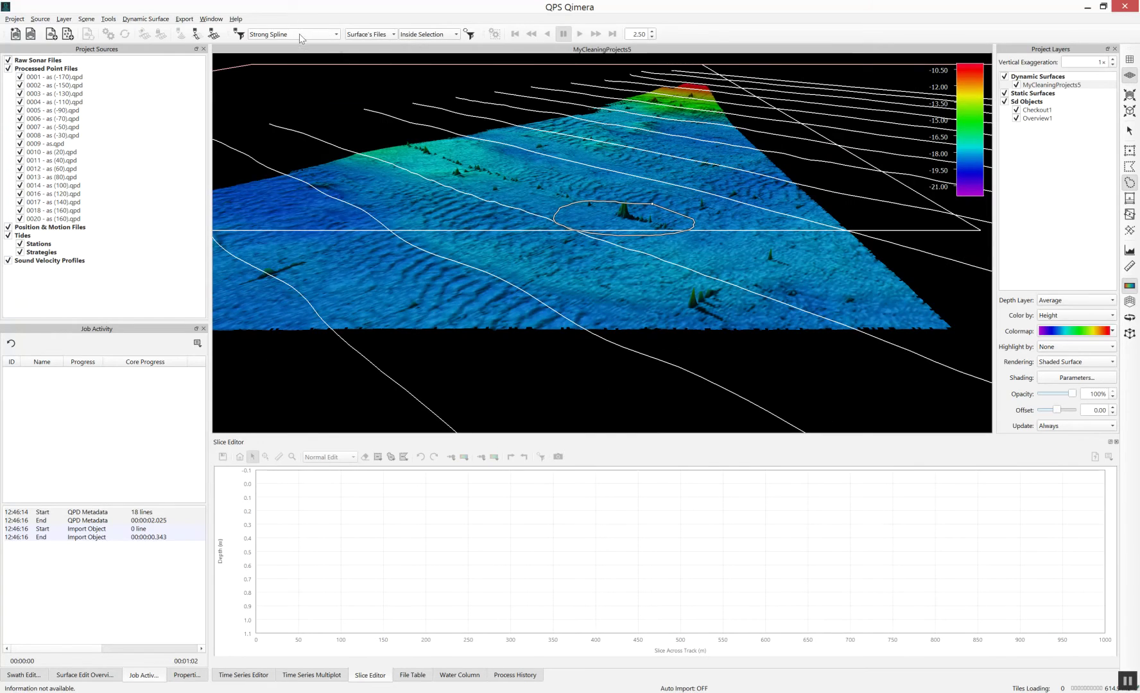
left_click(299, 35)
left_click(291, 54)
left_click(373, 37)
left_click(377, 36)
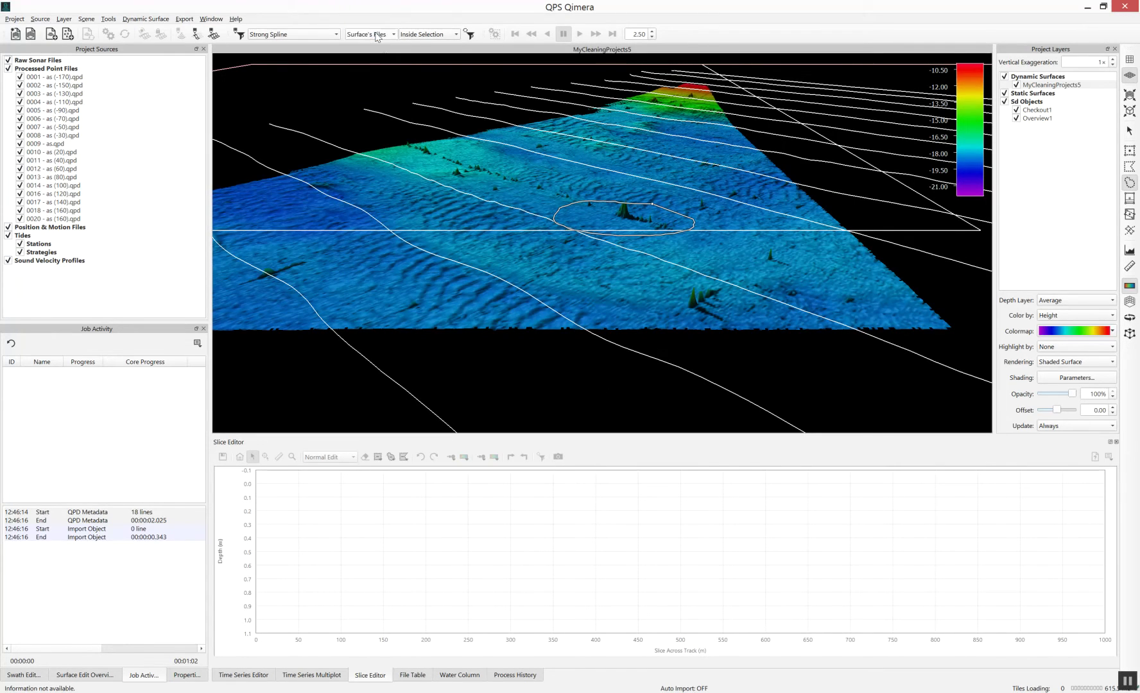
left_click(469, 36)
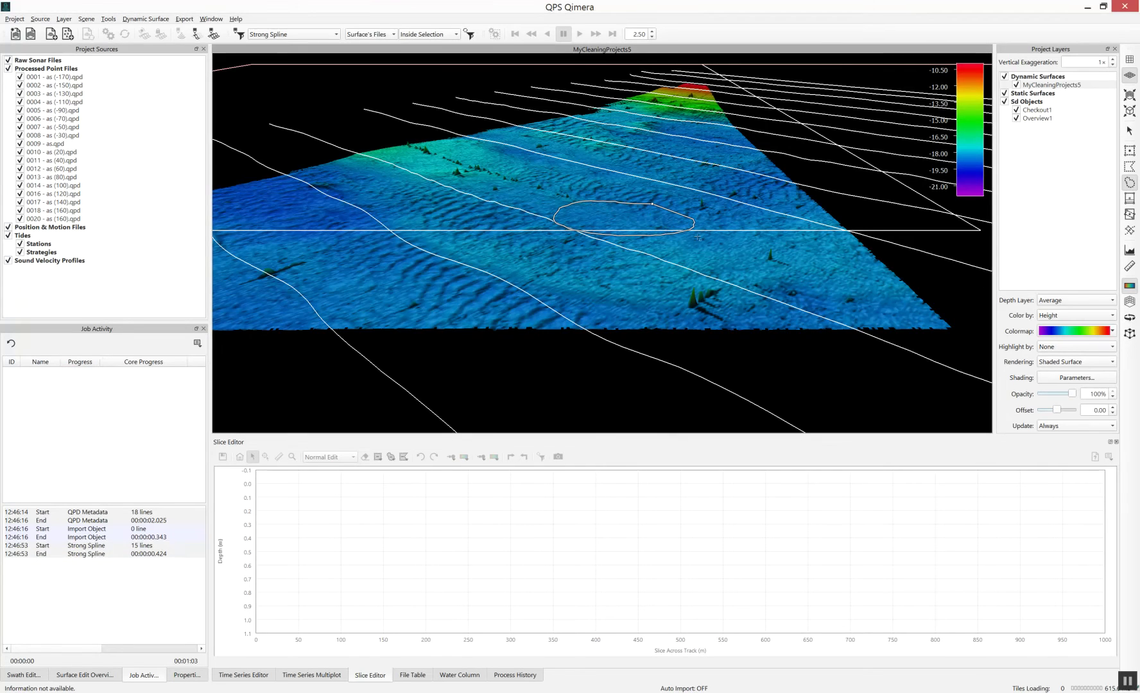
Step: Run the Strong Spline filter inside two more selections: around the spikes near the surface's front edge and around those on the shallower patch
left_click(704, 294)
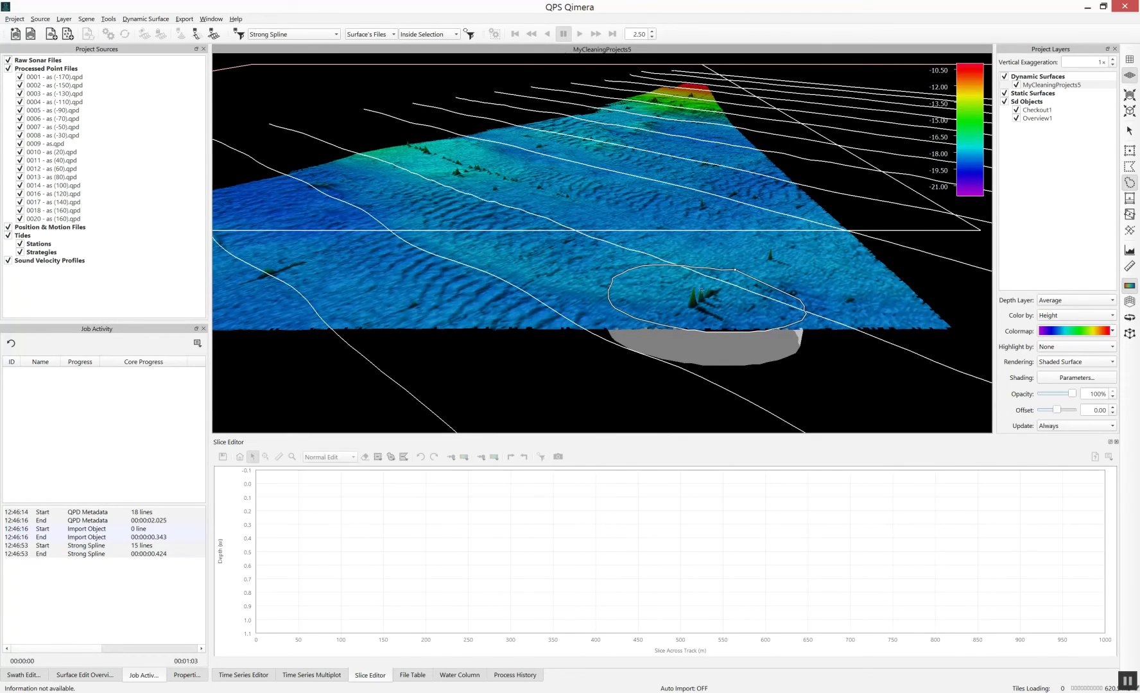
left_click(469, 36)
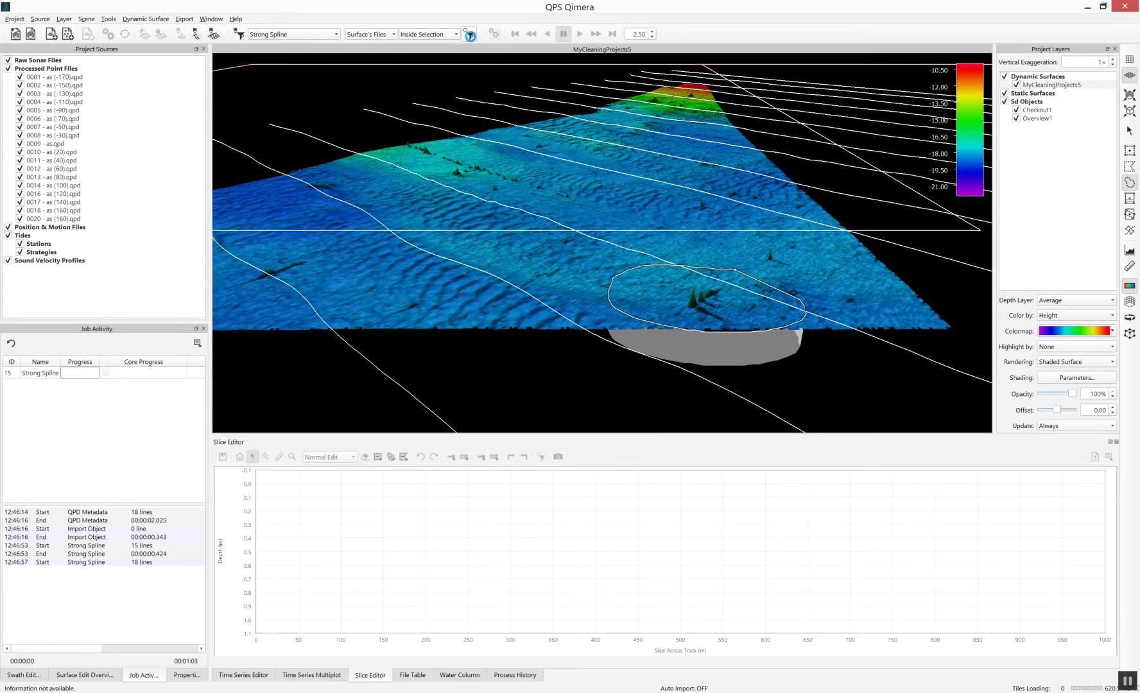
left_click(471, 168)
left_click(469, 36)
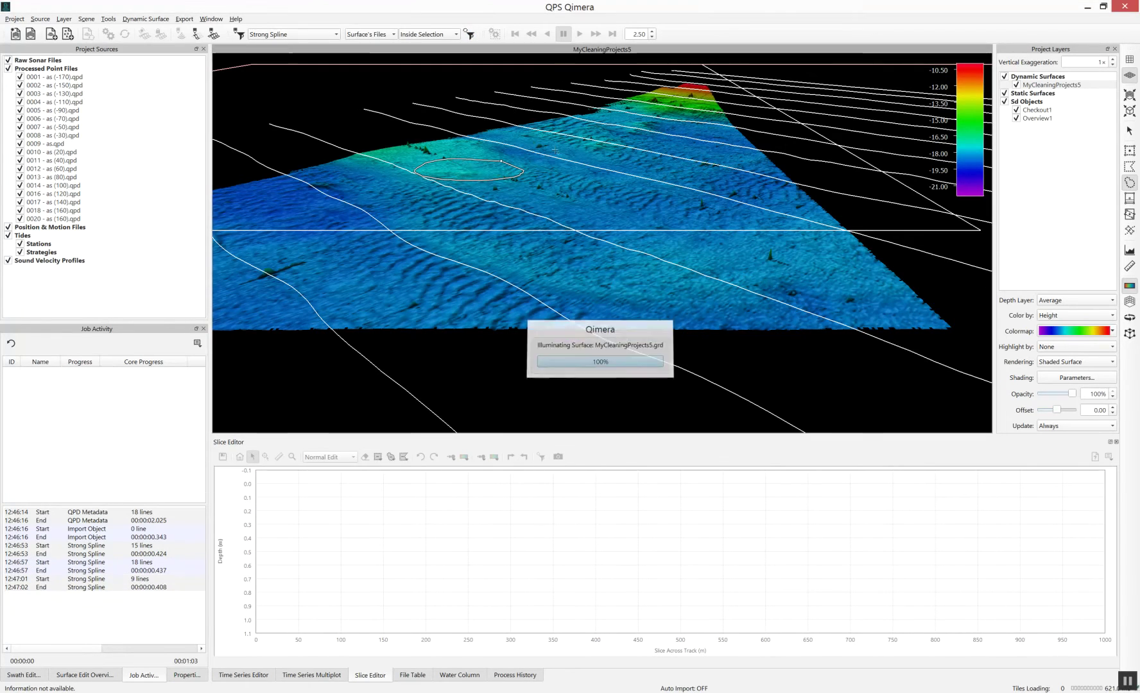
Step: Lasso a small patch inland of the surface's straight edge and run Filter All Soundings on the surface's files inside that selection
mouse_move(674, 164)
left_mouse_down()
mouse_move(648, 167)
mouse_move(670, 170)
left_mouse_up()
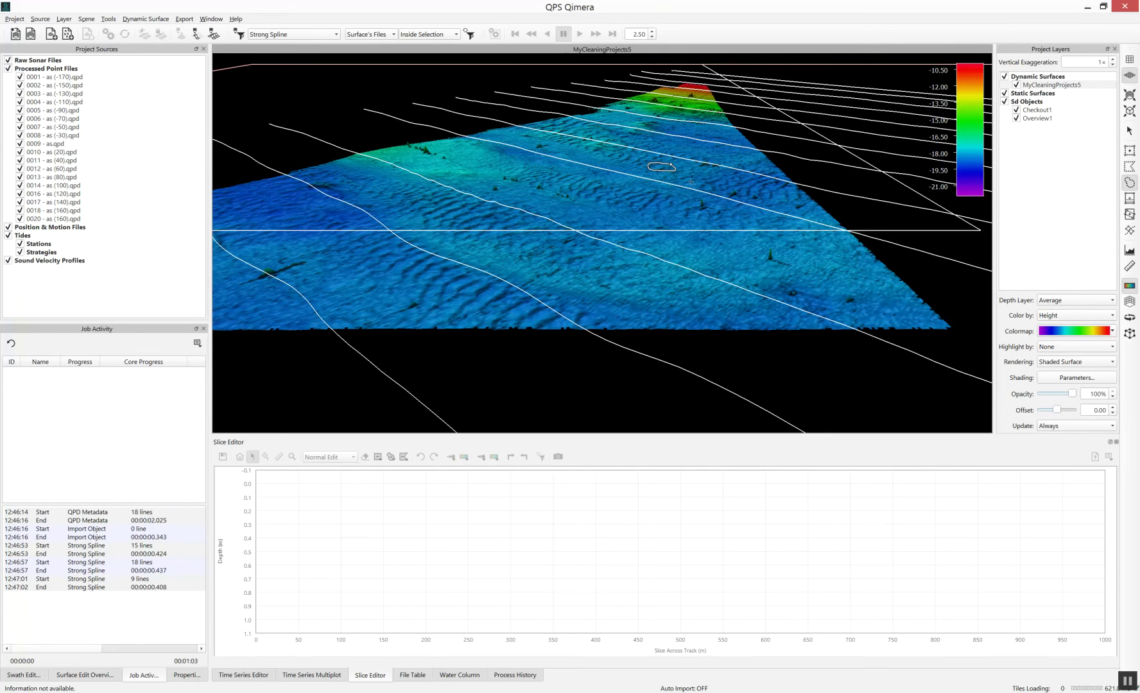
scroll(691, 182, "up", 6)
middle_click(609, 135)
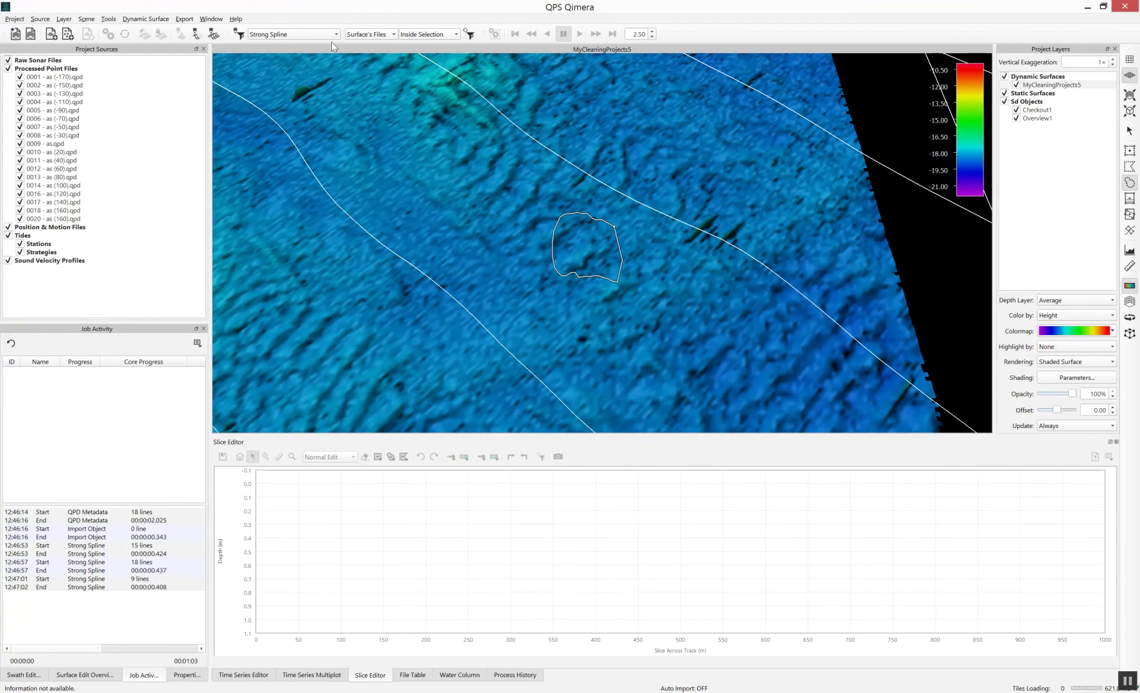
left_click(312, 32)
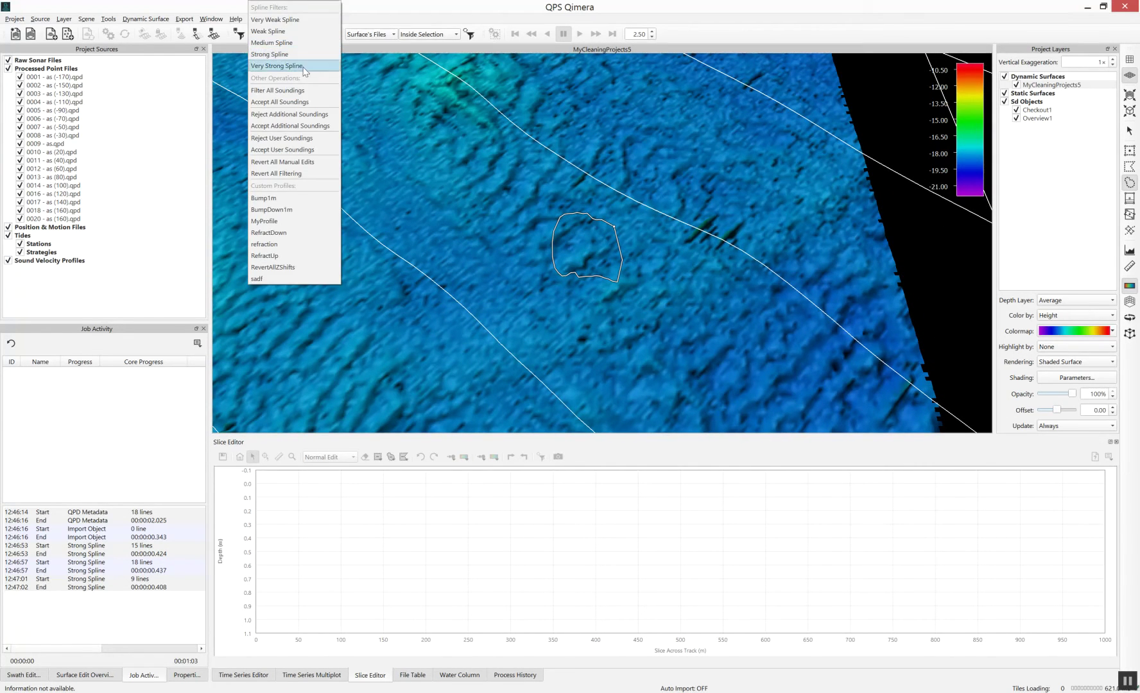
left_click(305, 96)
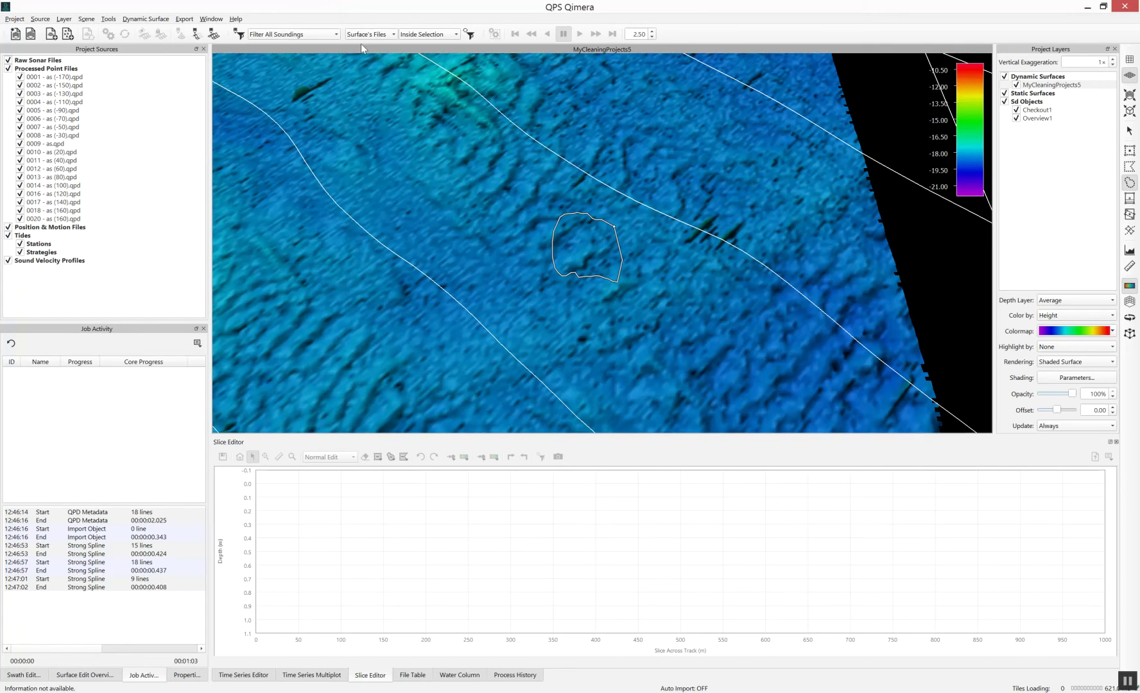
left_click(468, 34)
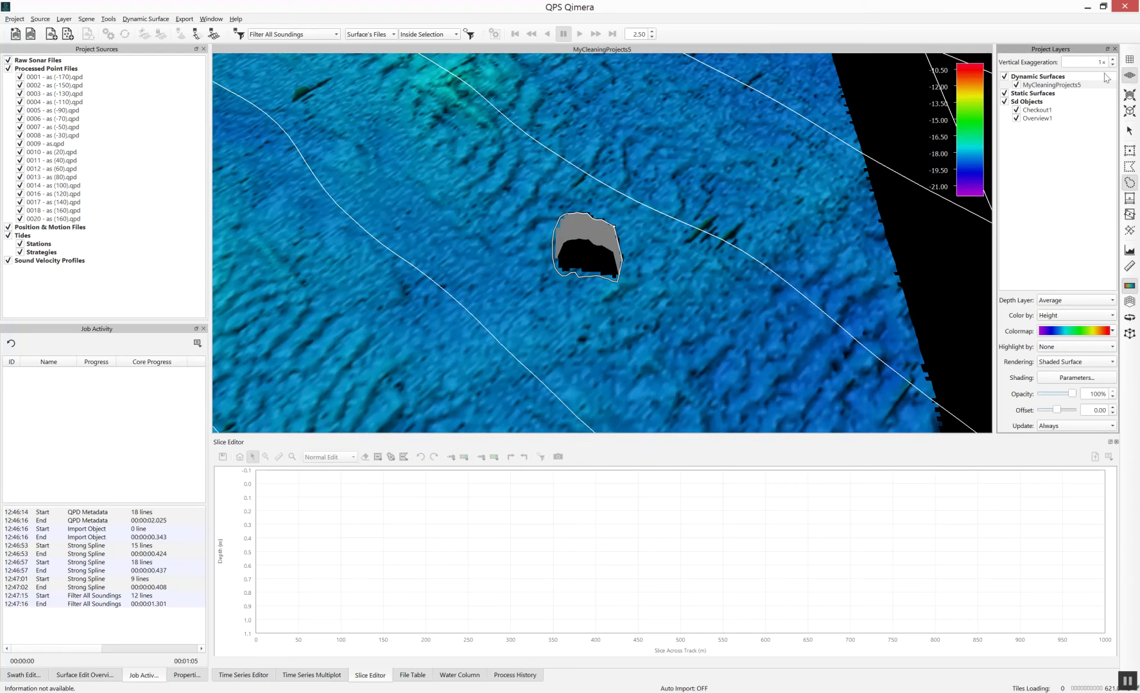
Step: Return the scene to plan view, close MyCleaningProjects5 and open the MainProject project
left_click(1128, 60)
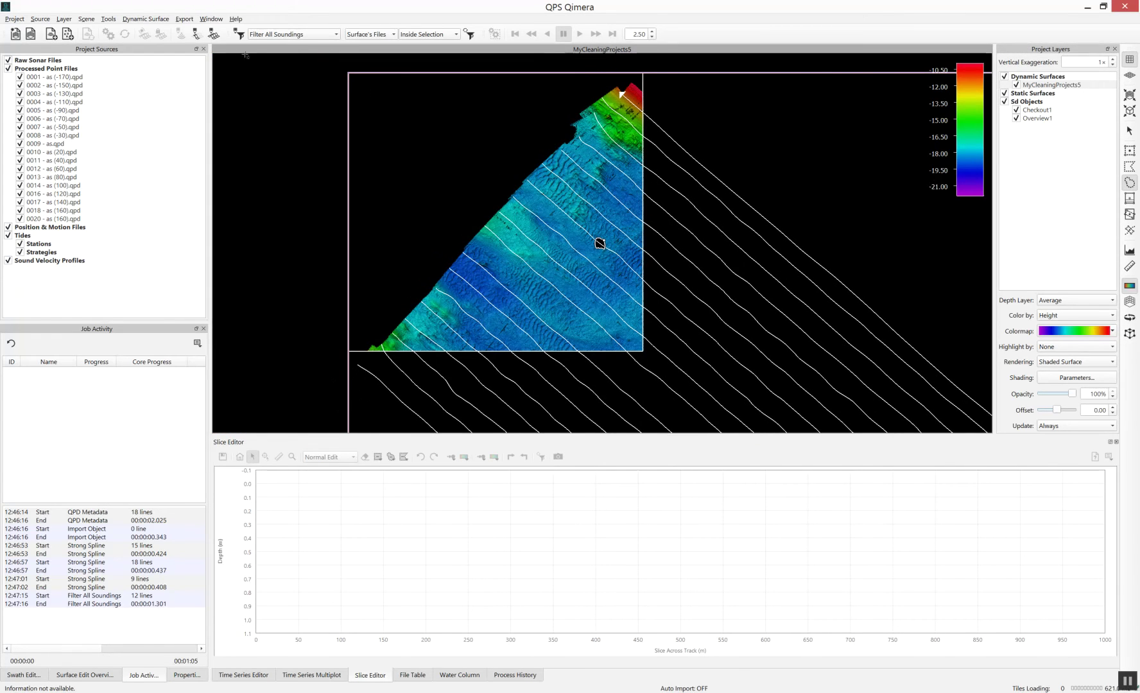
left_click(16, 19)
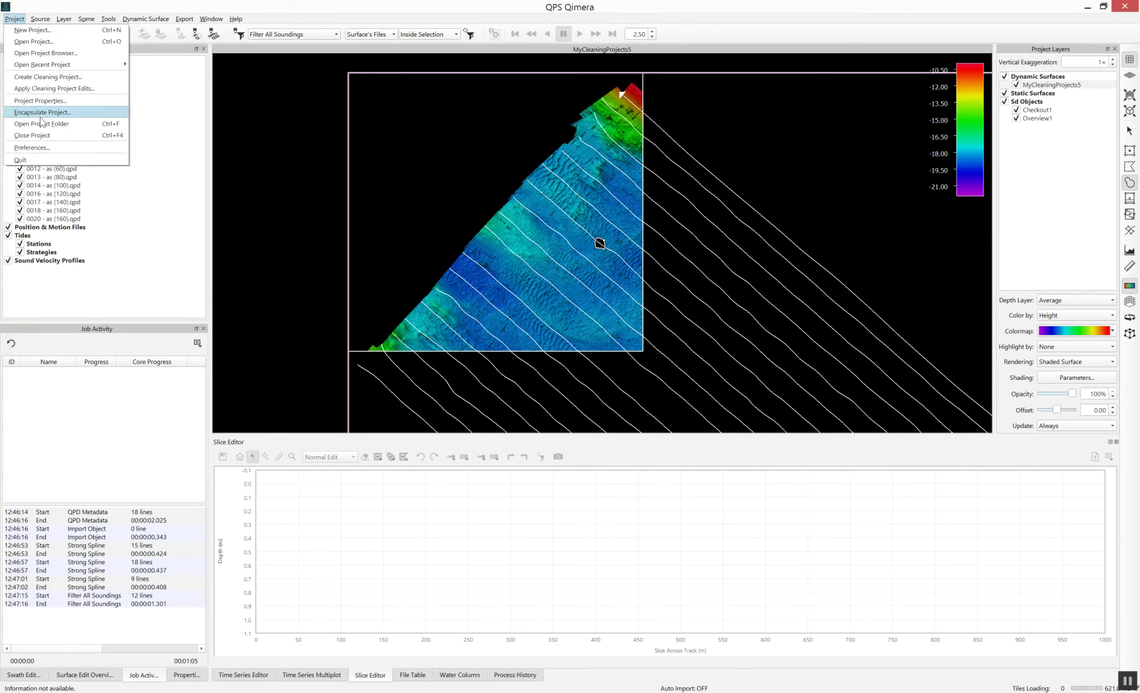
left_click(46, 135)
left_click(15, 20)
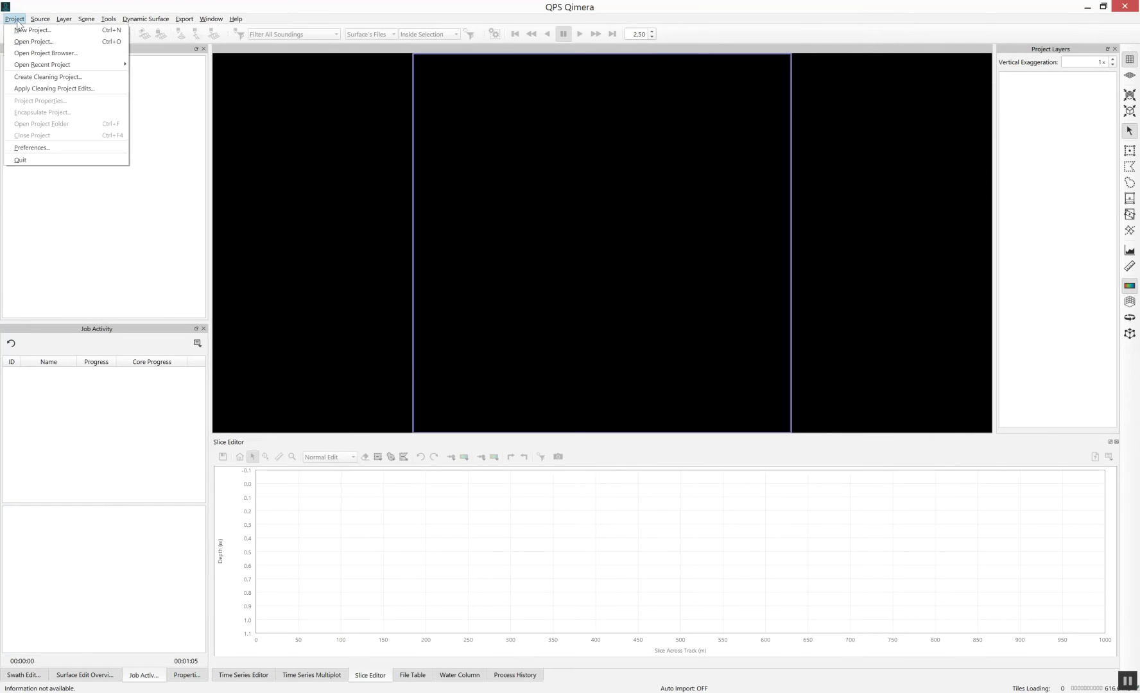
left_click(28, 42)
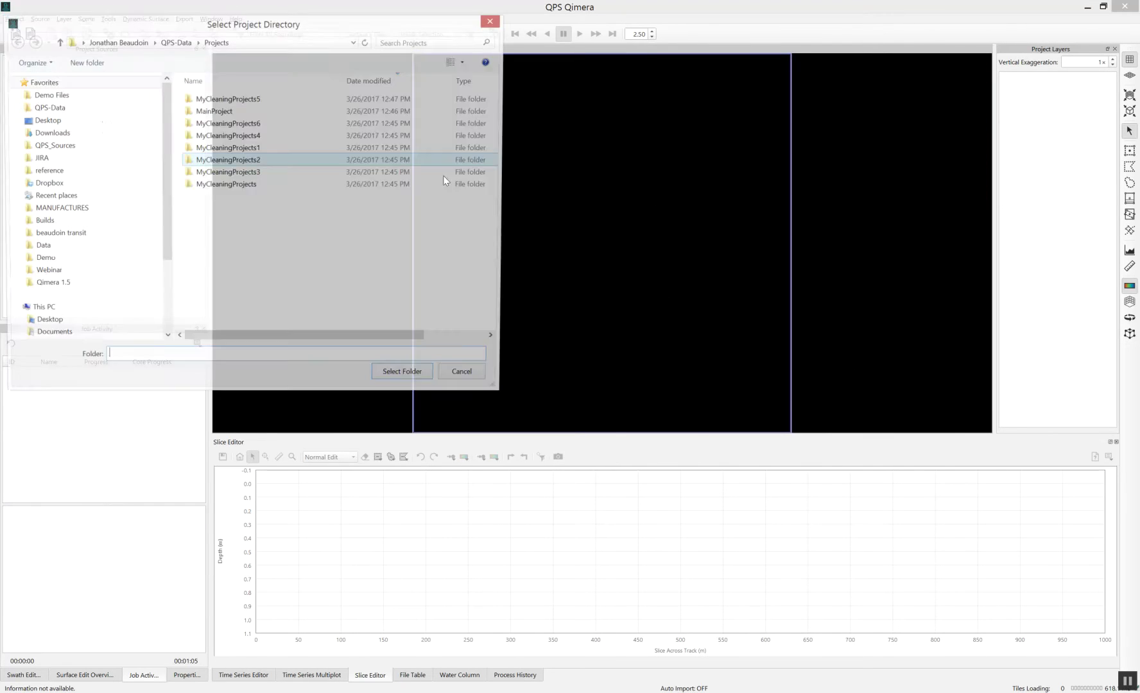
double_click(232, 112)
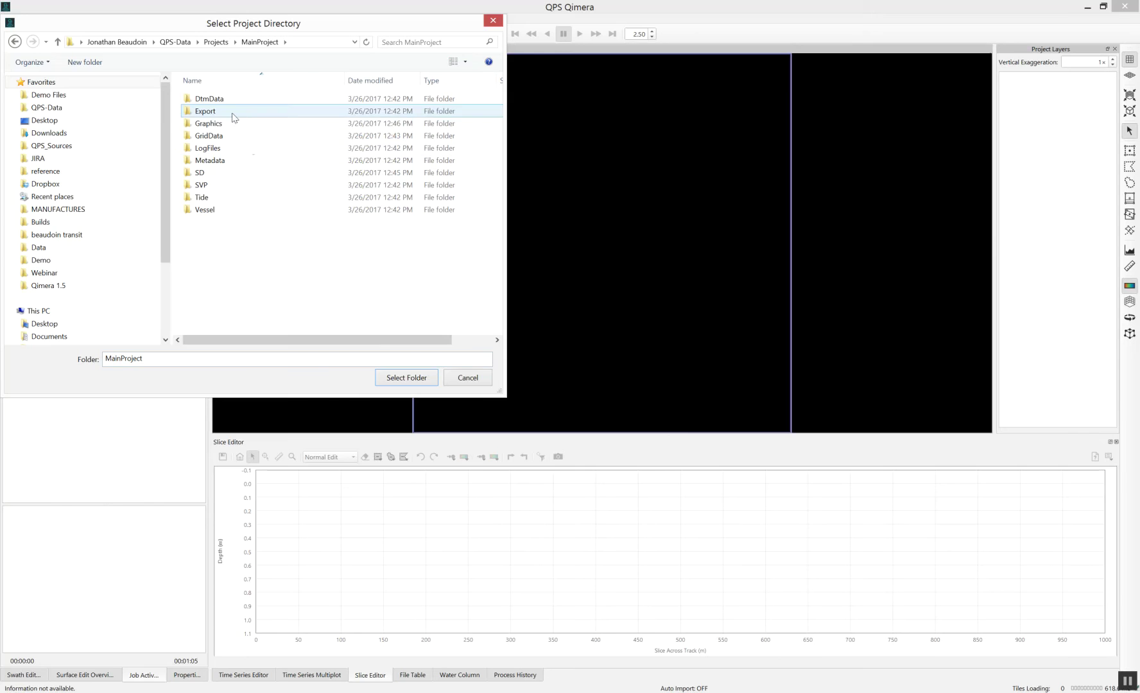
left_click(407, 378)
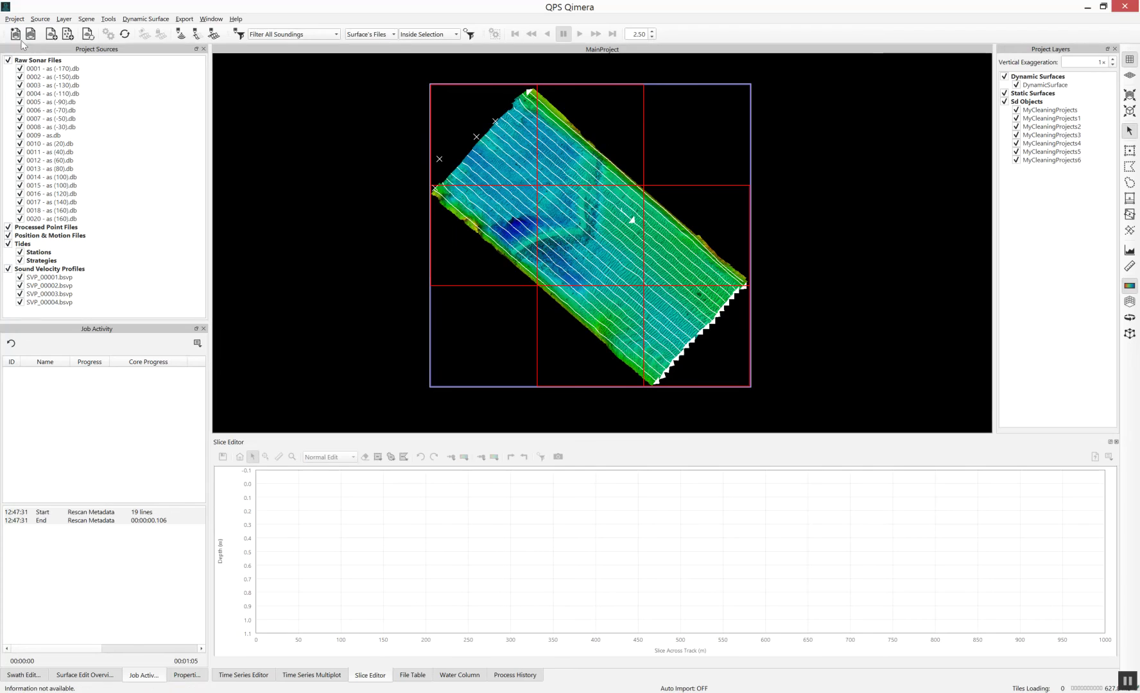
Step: Apply the cleaning project edits from MyCleaningProjects5 to the main project
left_click(16, 20)
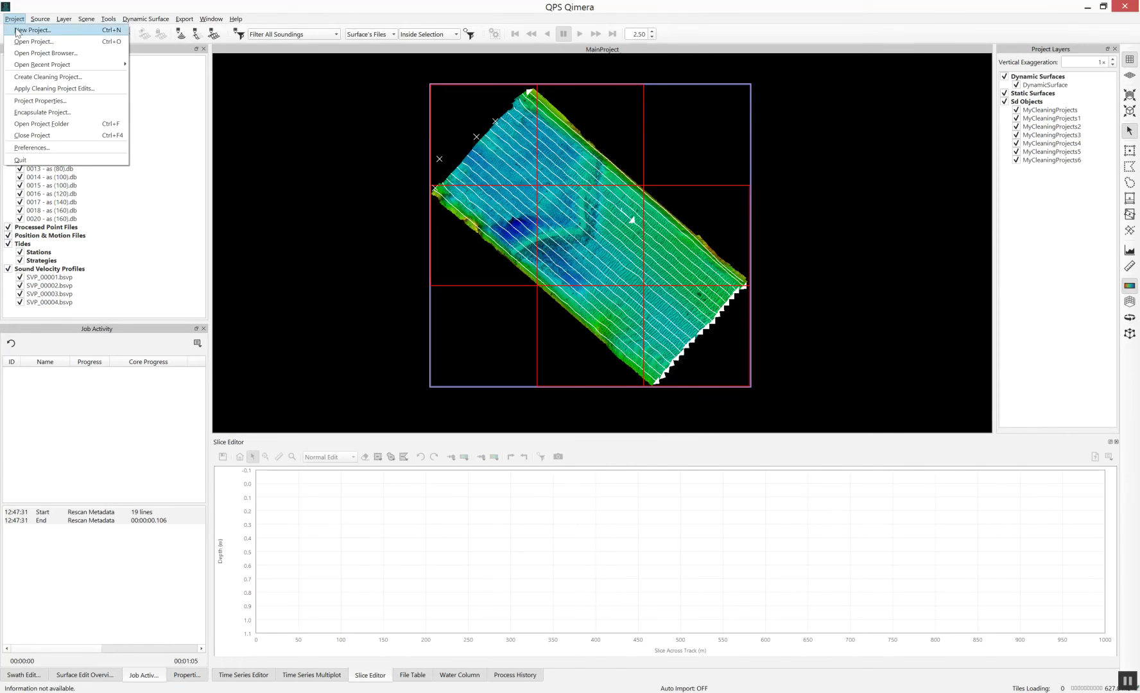
left_click(109, 90)
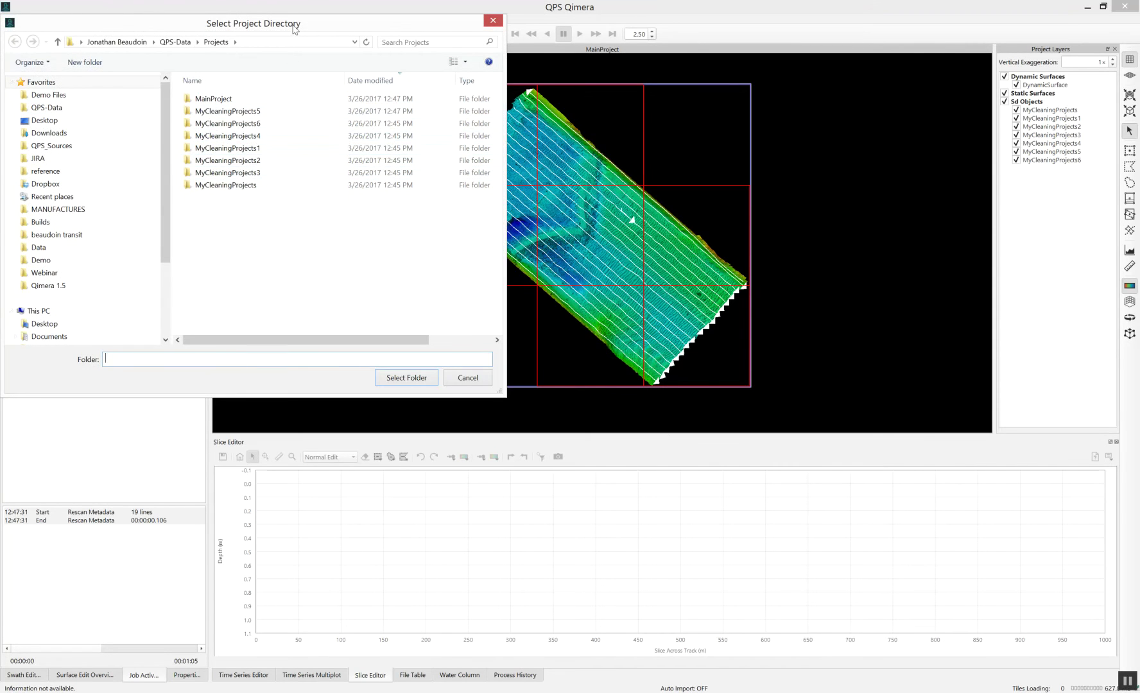
left_click_drag(293, 29, 337, 79)
double_click(288, 163)
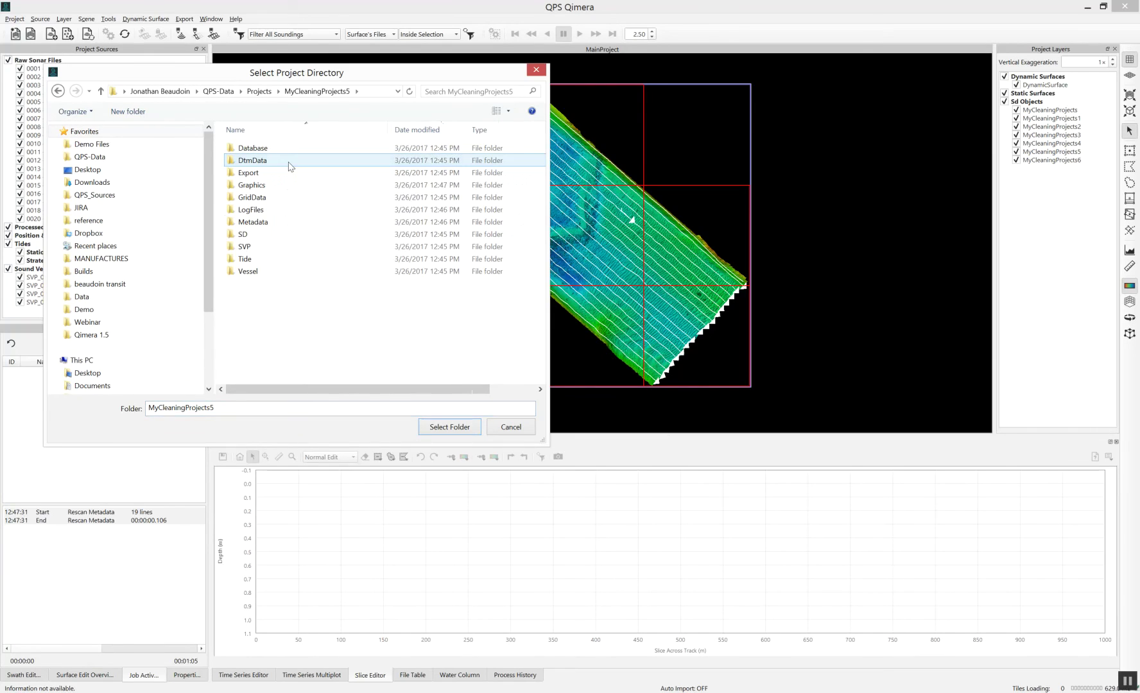
left_click(454, 430)
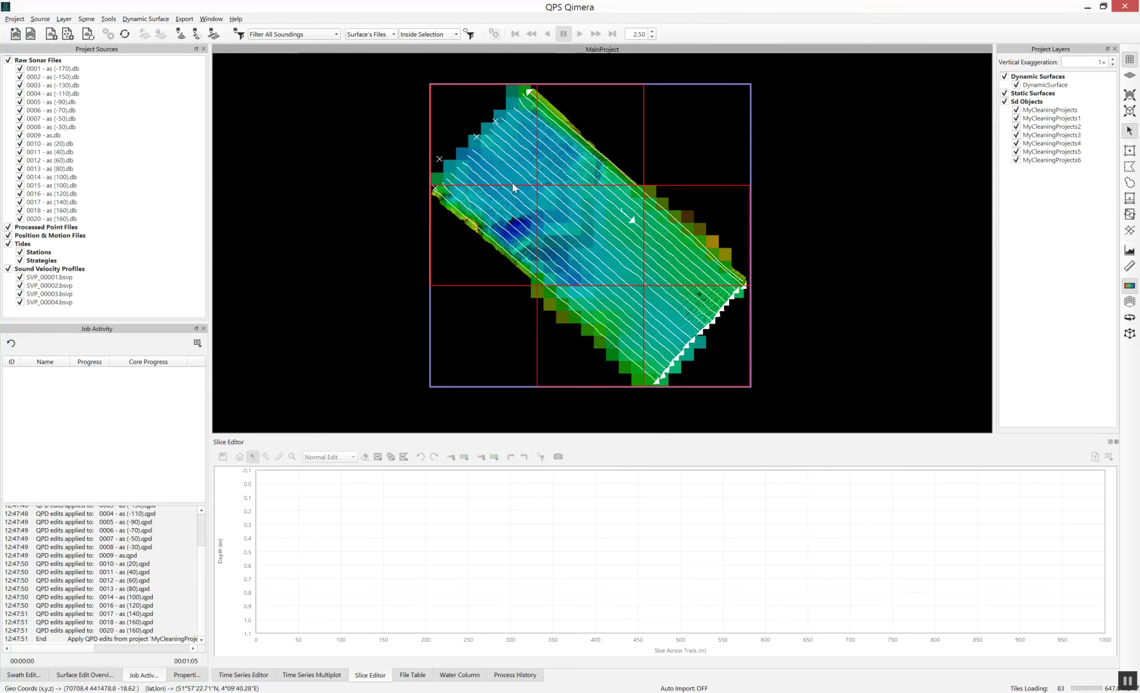
Step: Lasso around the black hole in the main surface and run Accept All Soundings on the surface's files inside the selection
left_click_drag(465, 109, 567, 195)
scroll(648, 234, "up", 10)
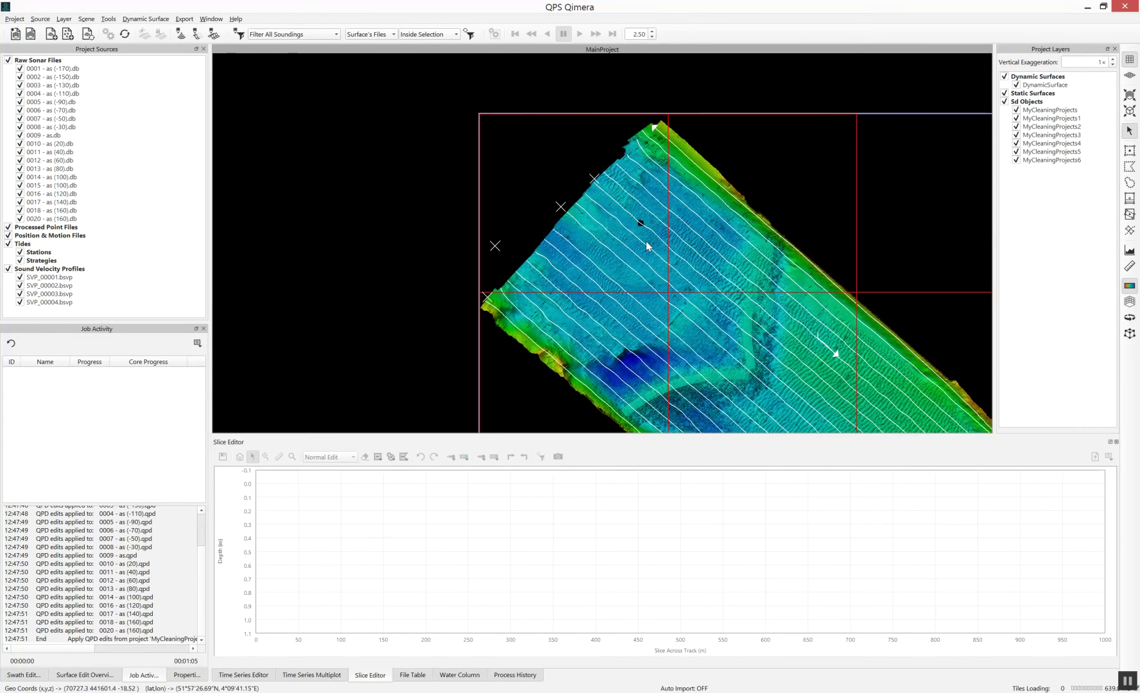
scroll(645, 286, "up", 2)
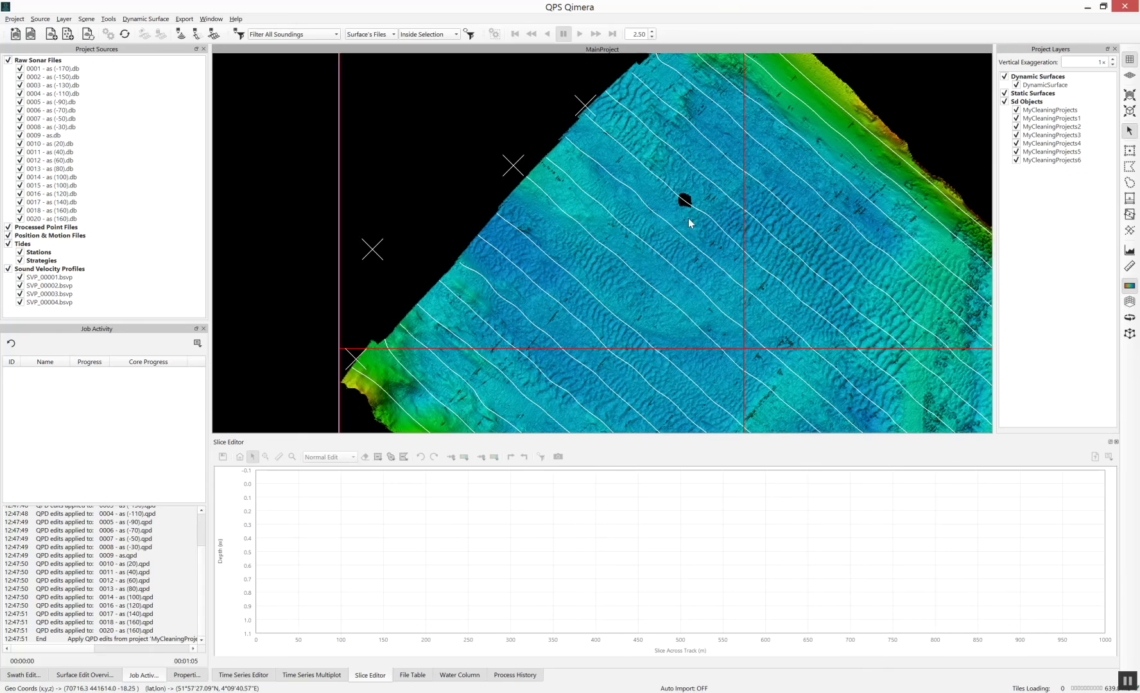
left_click_drag(700, 197, 603, 222)
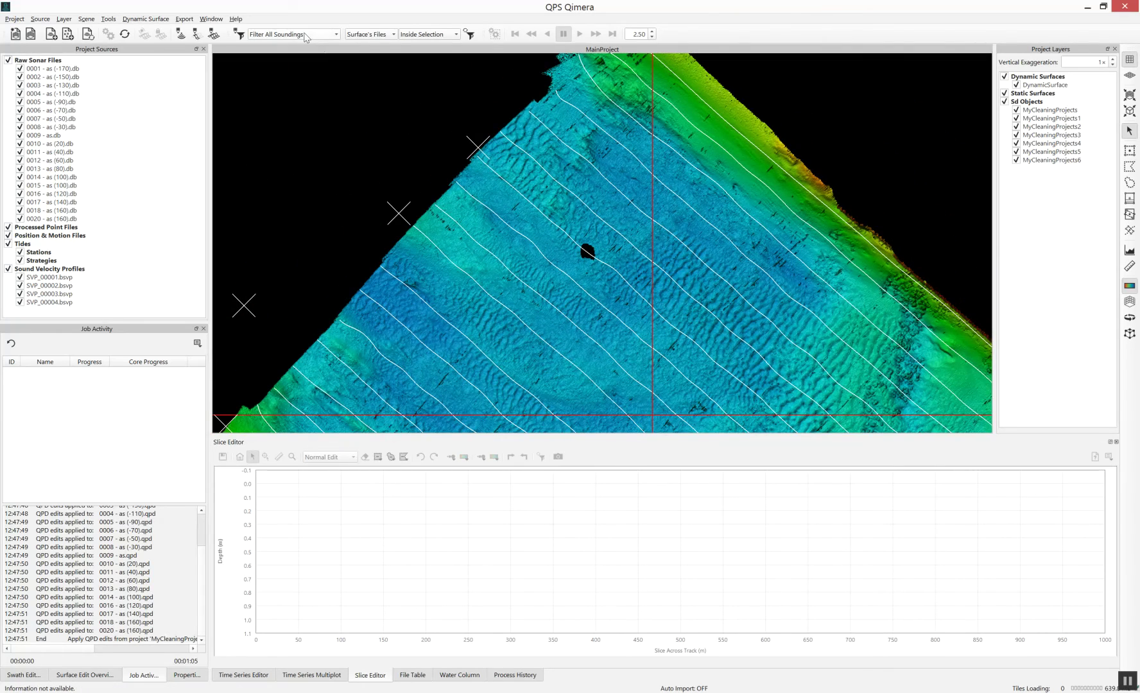
left_click(311, 37)
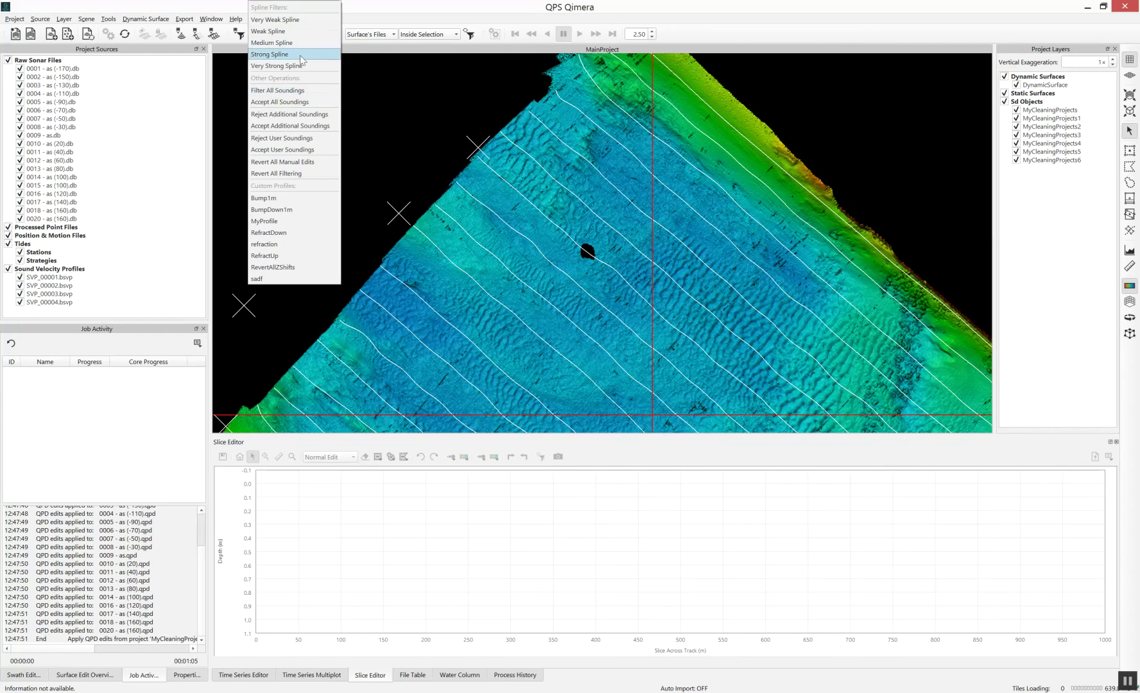
left_click(294, 99)
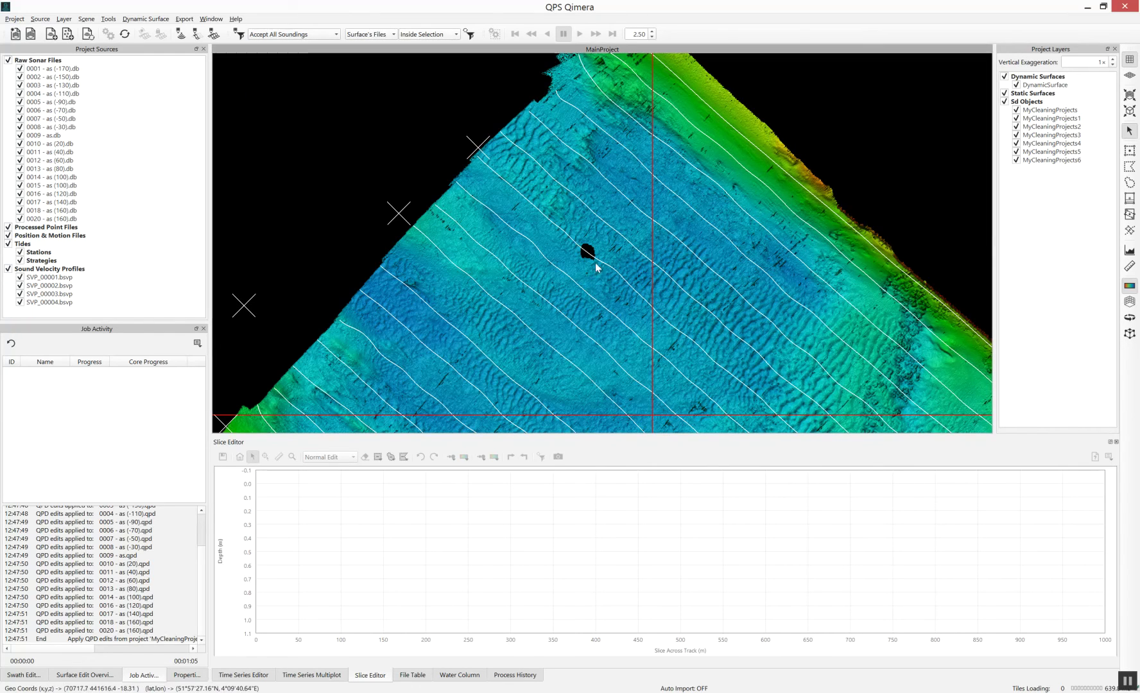
left_click_drag(597, 237, 582, 232)
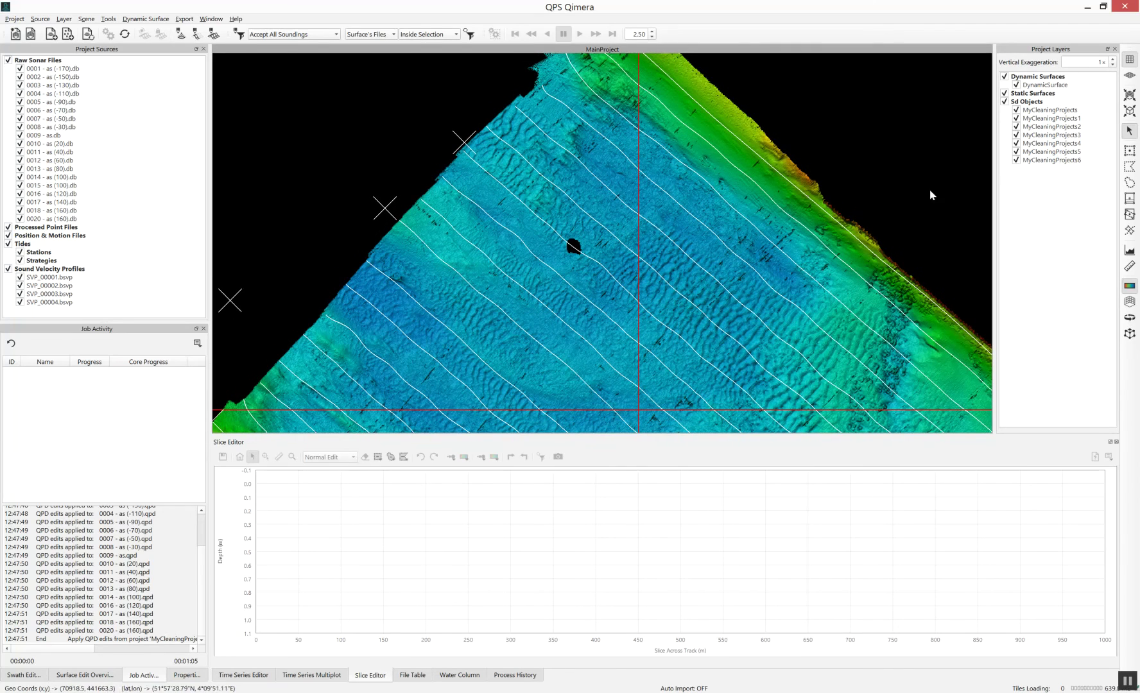
left_click(1129, 182)
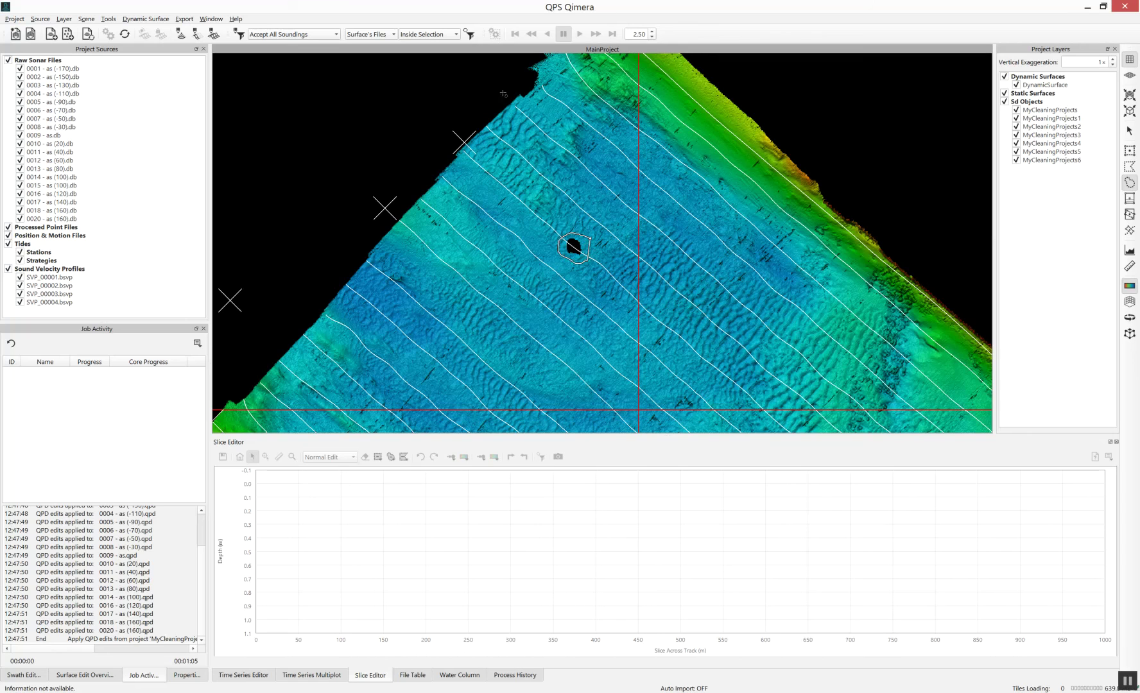
left_click(469, 34)
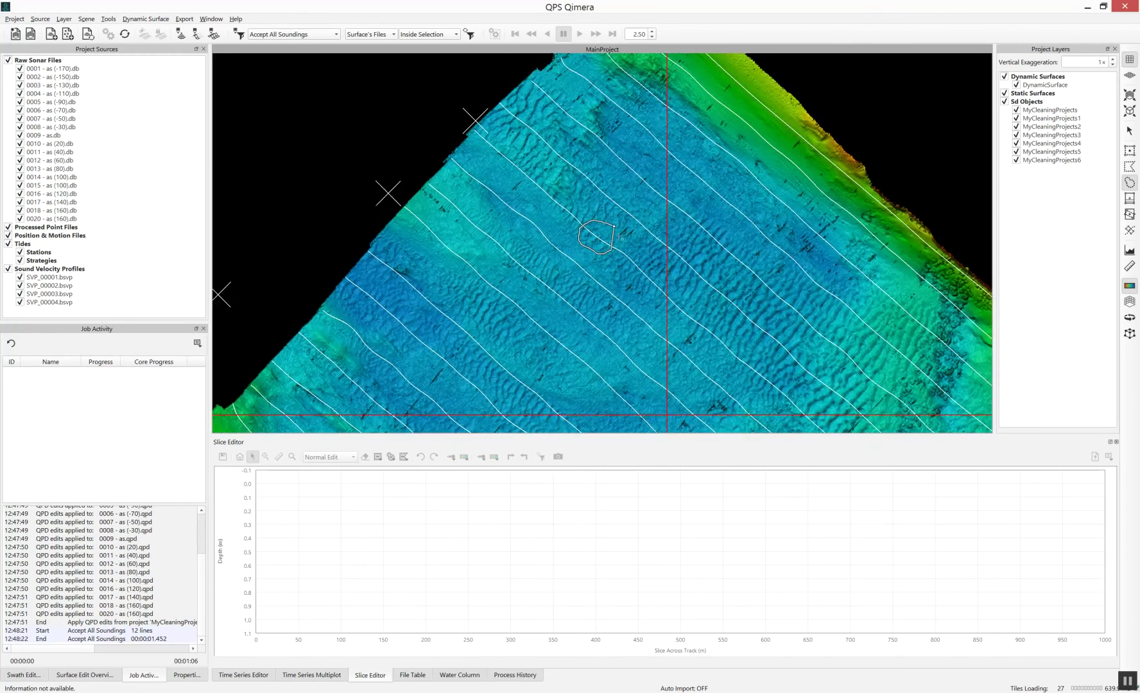
Step: Change the solid color of the MyCleaningProjects5 tile outline to green
scroll(619, 238, "up", 2)
scroll(596, 241, "down", 3)
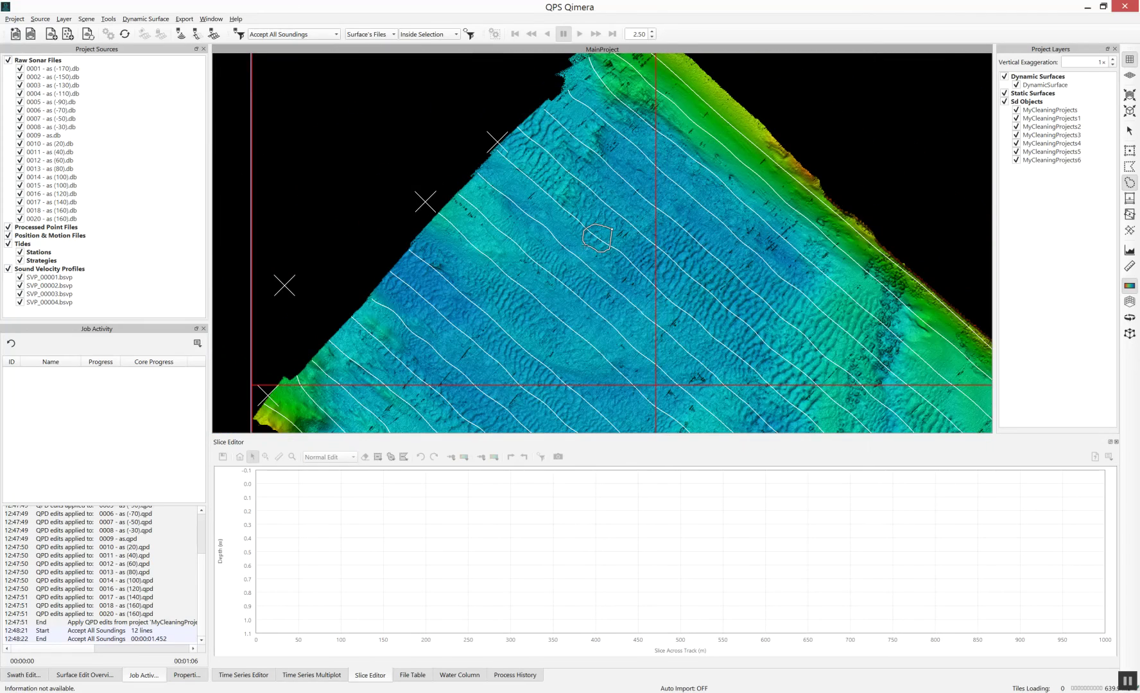
scroll(581, 231, "down", 1)
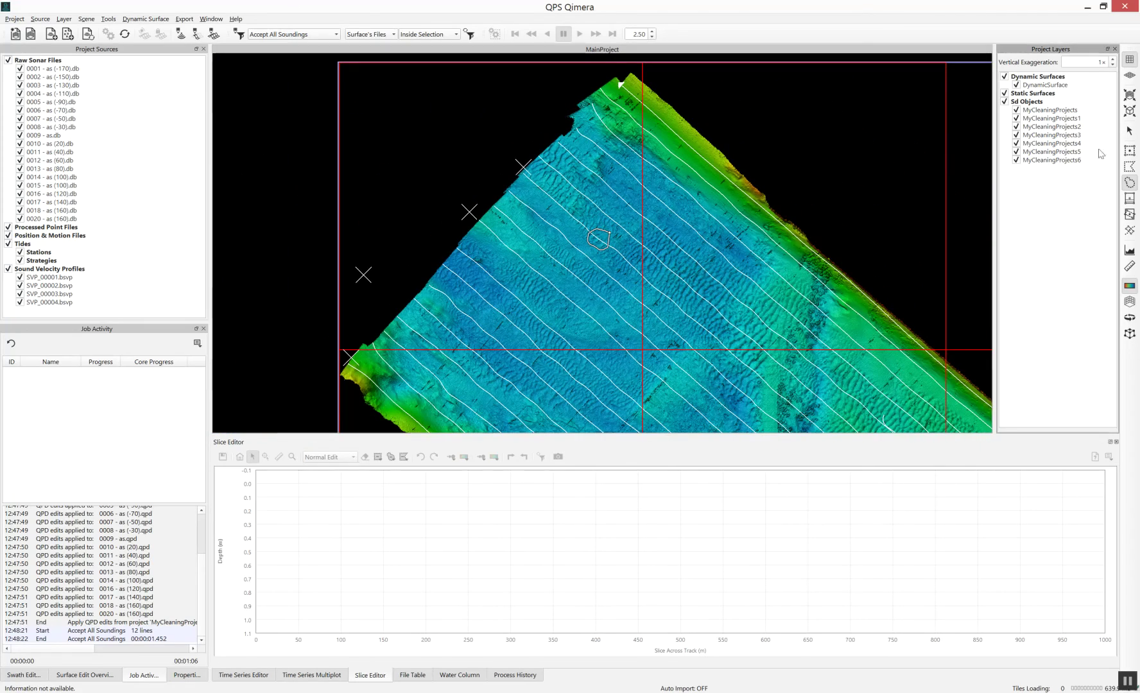
left_click(1039, 153)
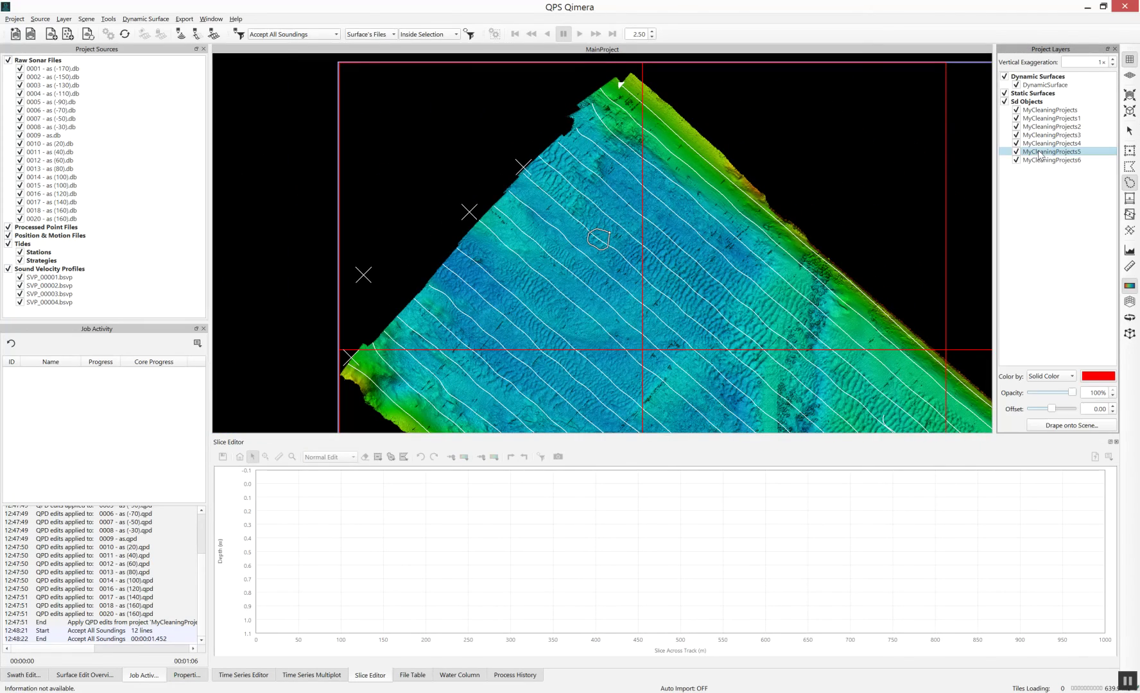
left_click(1096, 379)
left_click_drag(607, 301, 613, 265)
left_click(594, 442)
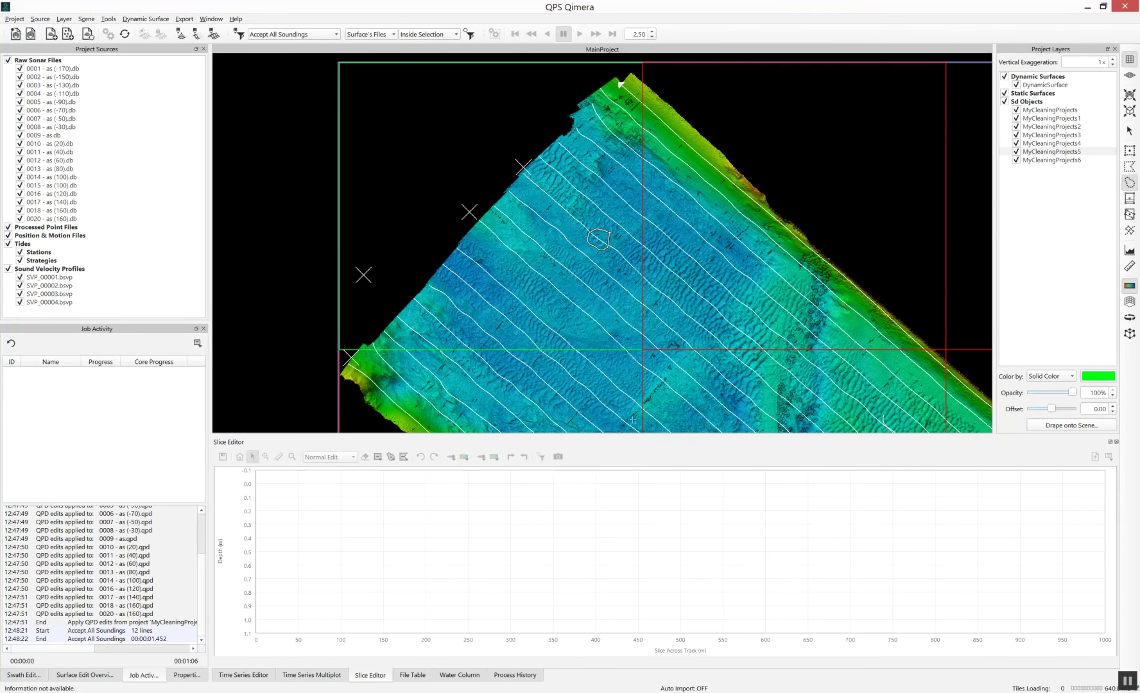
Step: Add a group named Cleaned under Sd Objects and move MyCleaningProjects5 into it
left_click(1032, 102)
right_click(1033, 102)
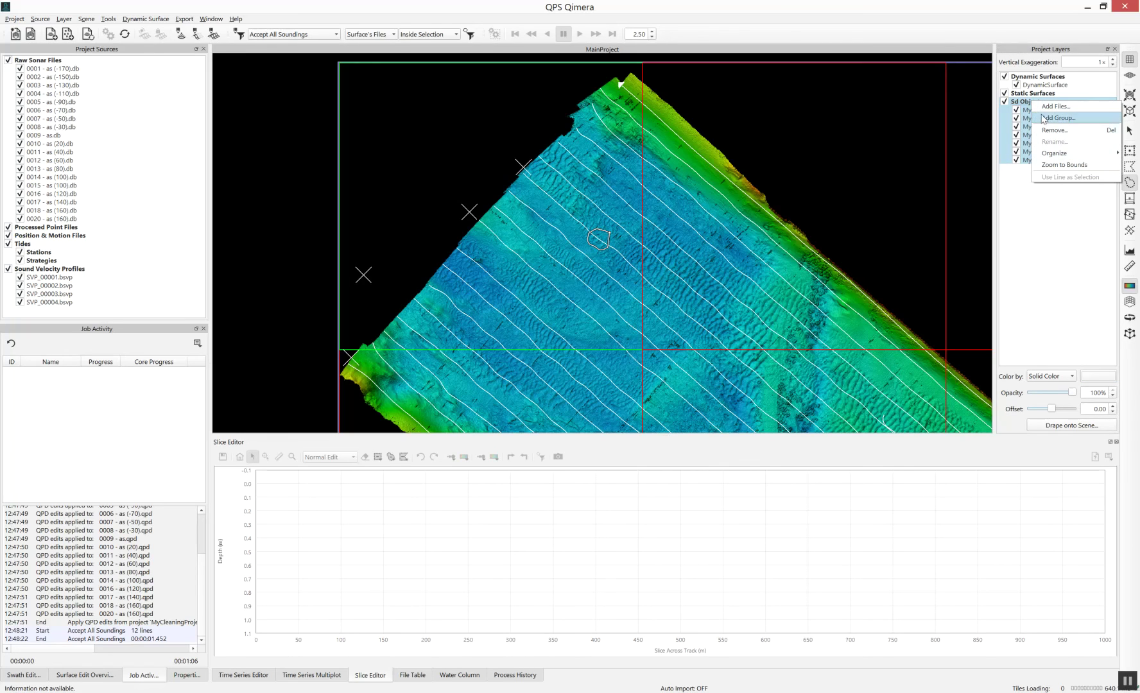
left_click(1065, 118)
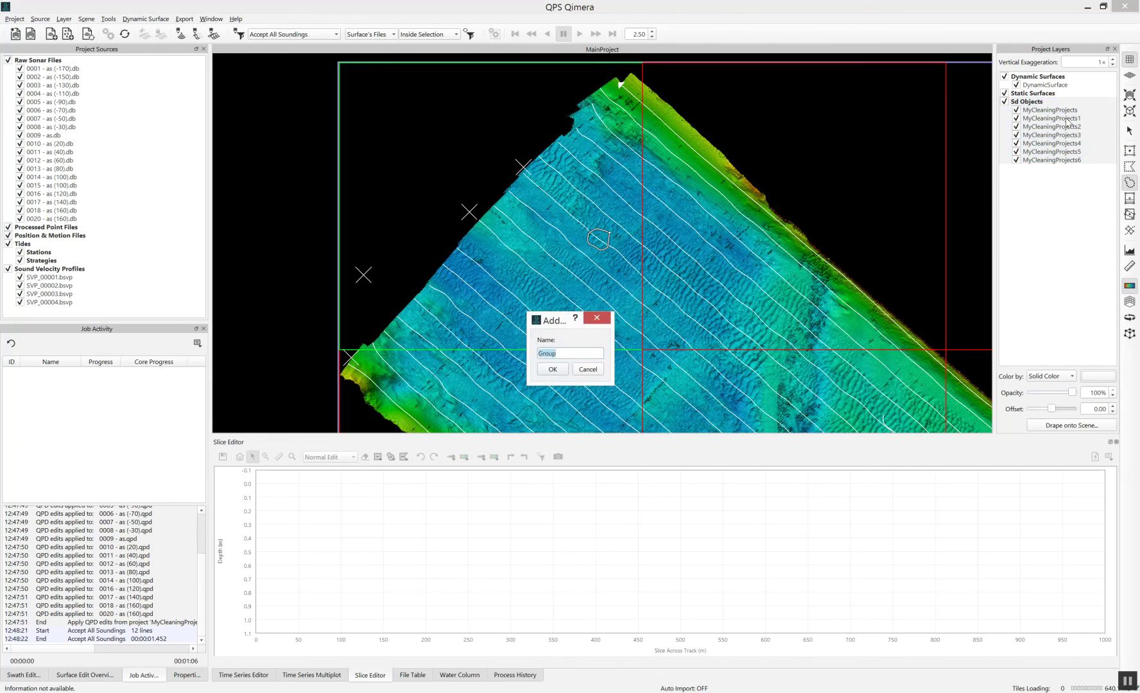
key("BackSpace")
key("Return")
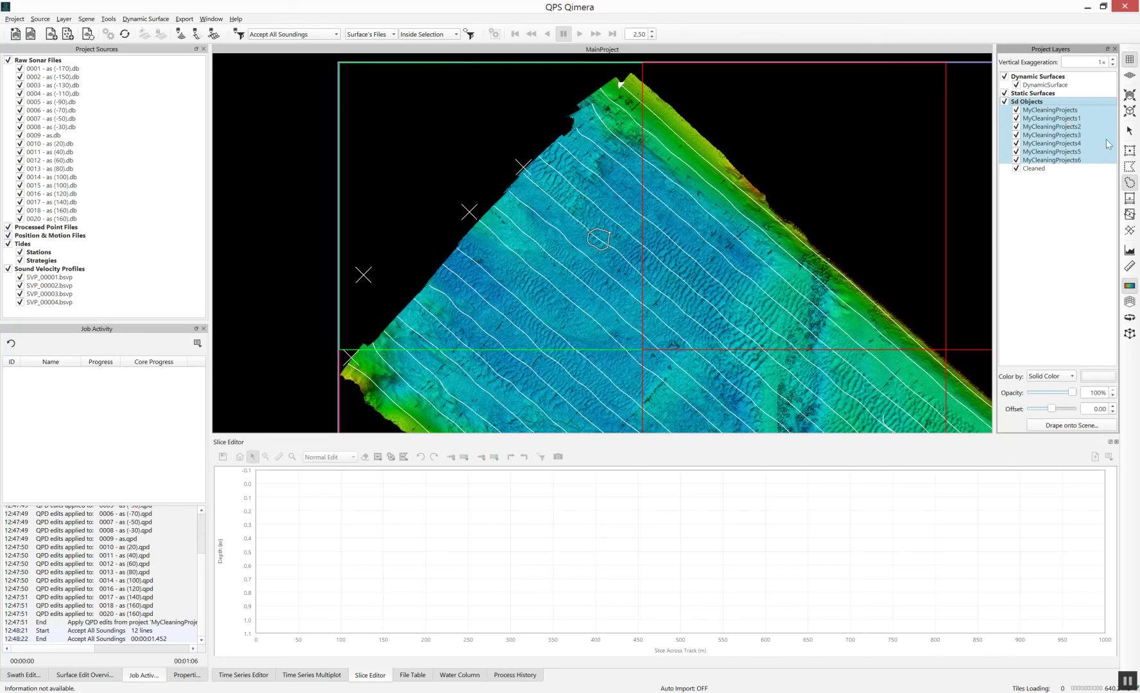
left_click(1072, 154)
left_click_drag(1047, 156, 1066, 169)
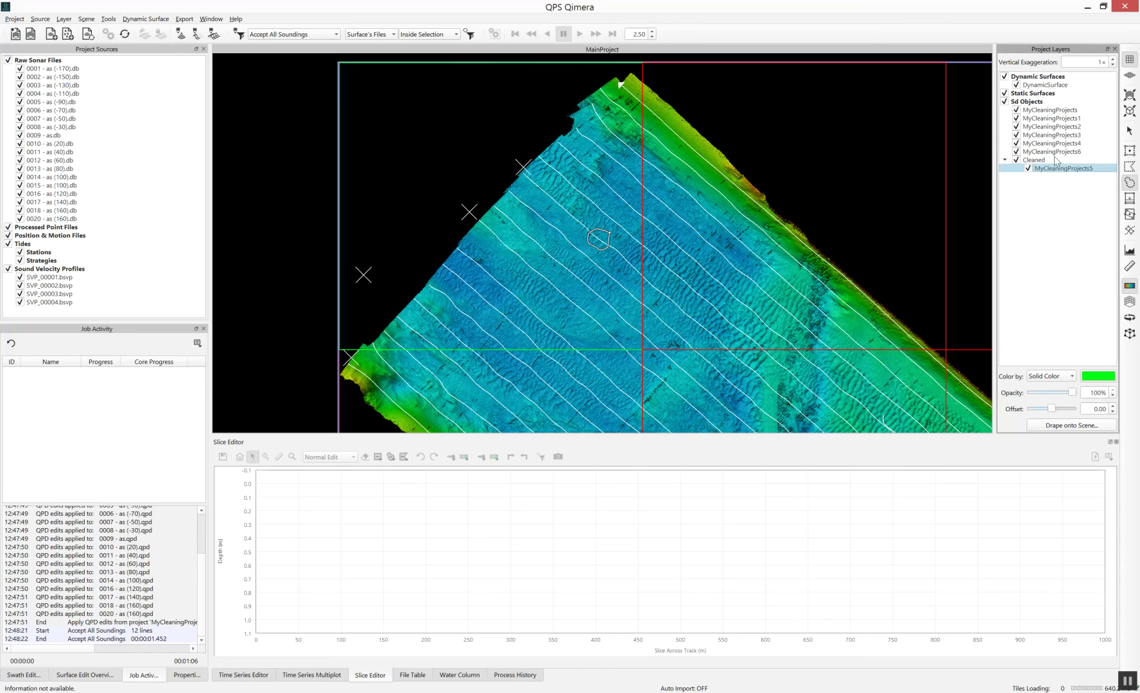
Step: Select all the Sd Objects and hide their tile outlines, including the Cleaned group
left_click(1036, 102)
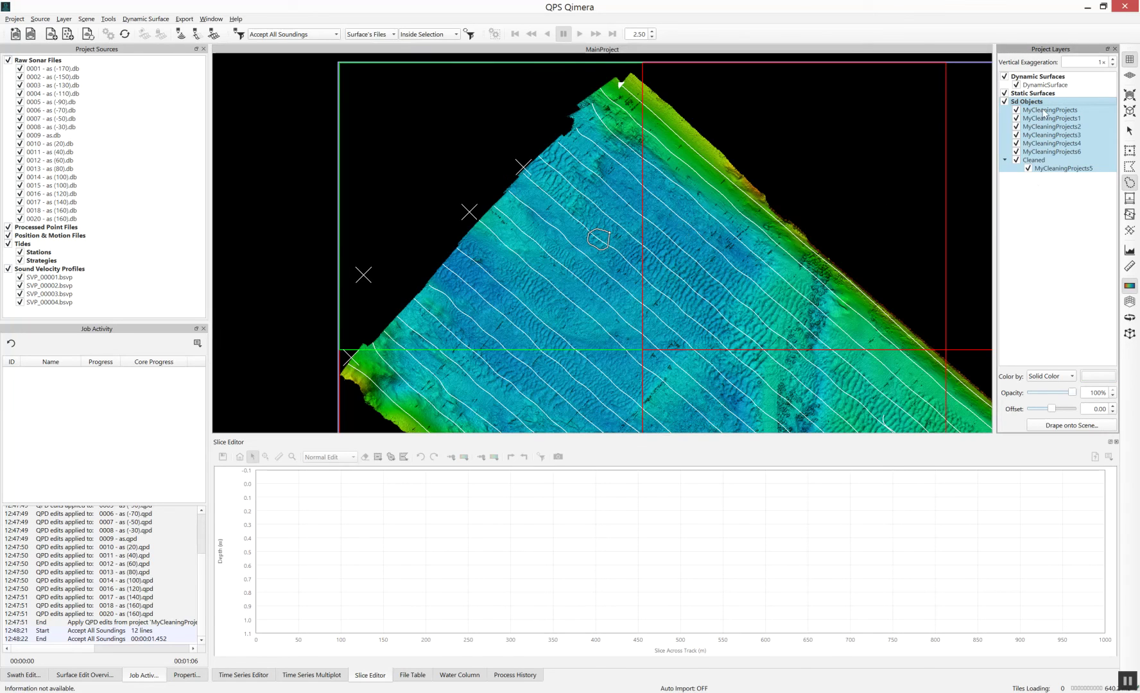
left_click(1016, 162)
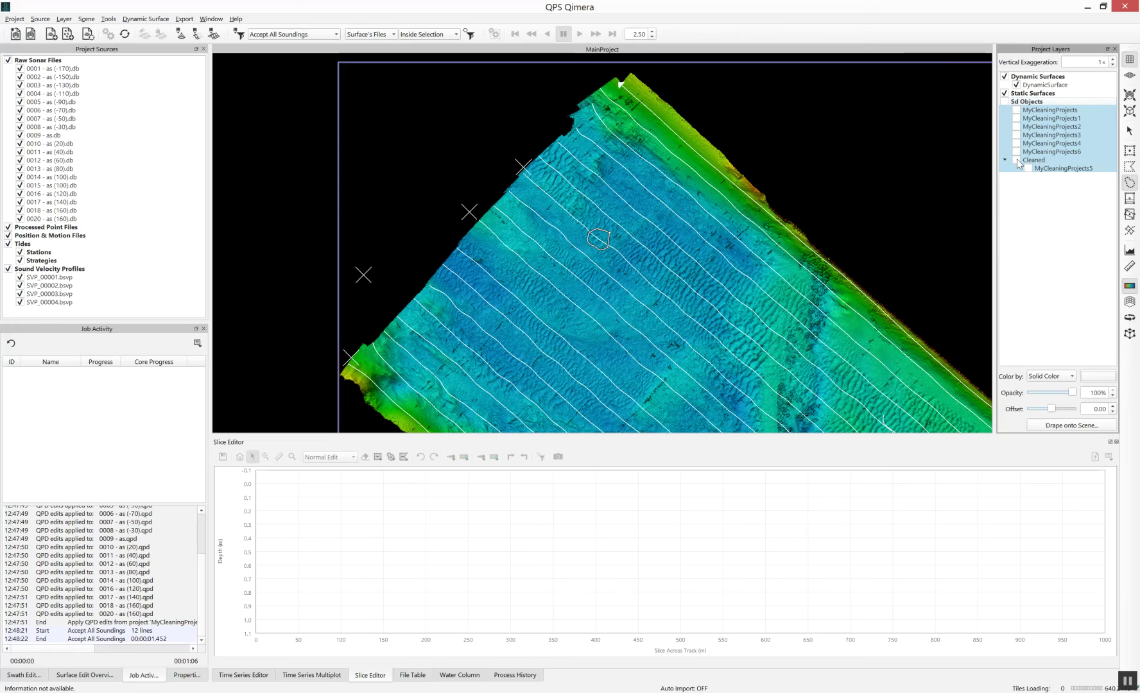